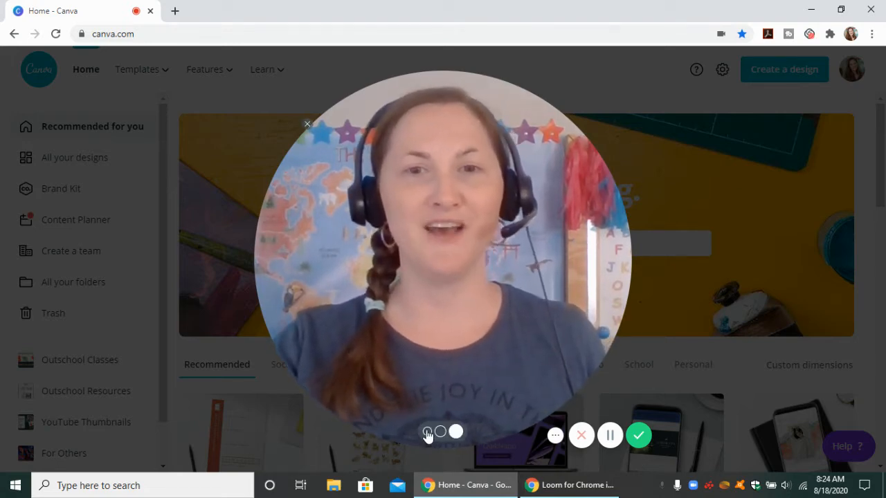
pyautogui.click(428, 432)
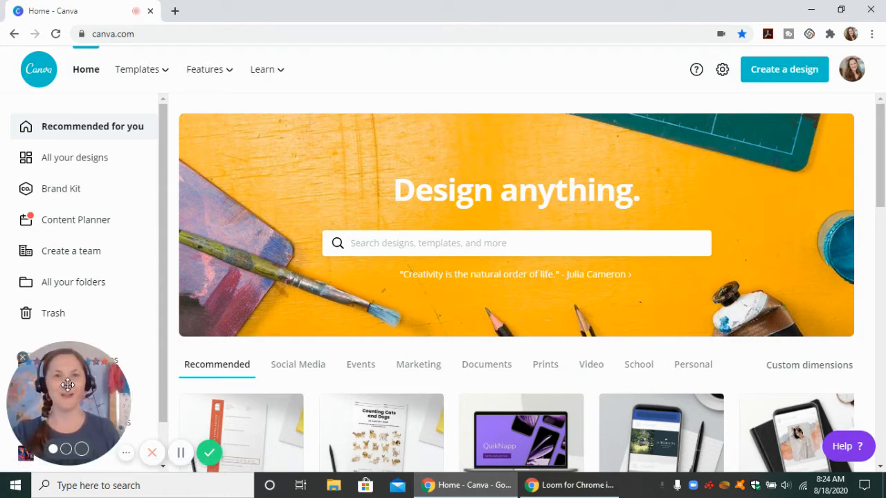
pyautogui.moveTo(73, 388); pyautogui.dragTo(853, 365)
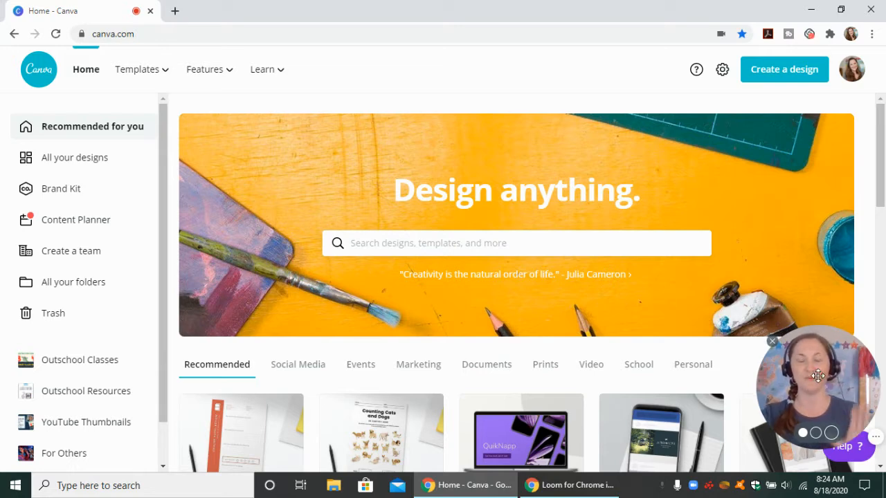
# Search the design library for "worksheet" and open the 8.5 × 11 in Worksheet template results
pyautogui.click(416, 243)
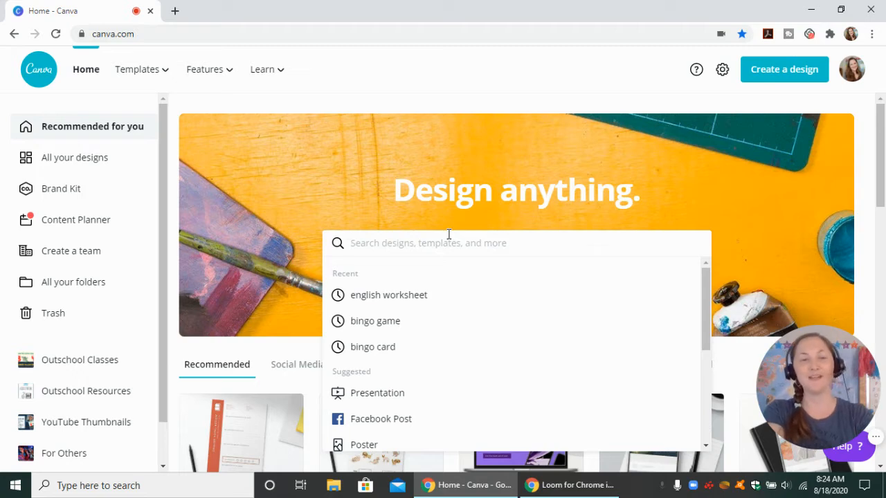
pyautogui.write('worksheet')
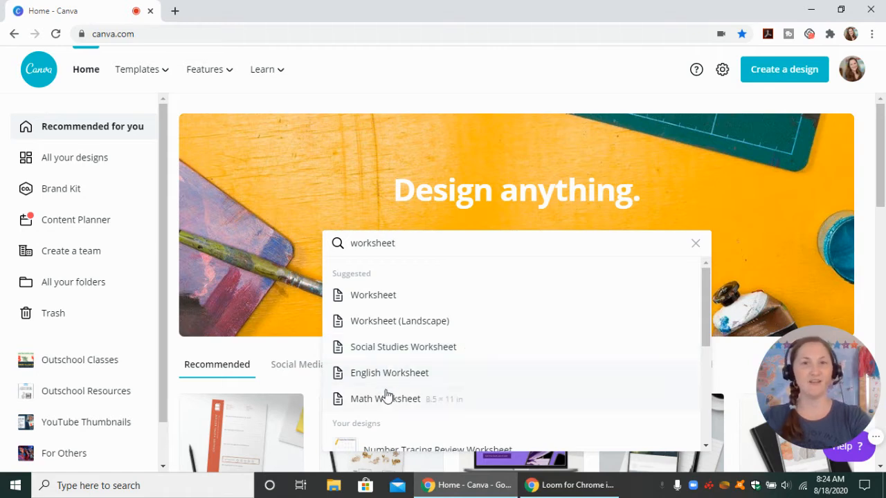
pyautogui.click(380, 296)
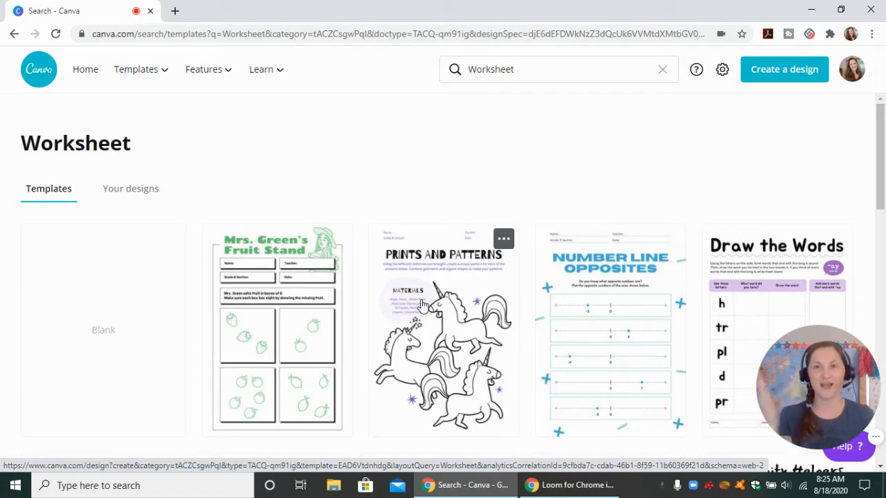
# Browse the worksheet templates and open the "Kandi's Candy Jars" template for editing
pyautogui.scroll(-2, 387, 326)
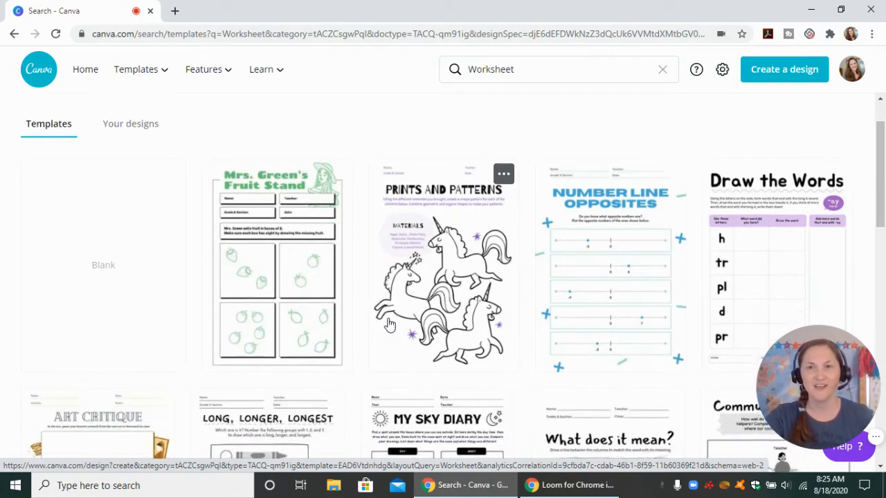
pyautogui.scroll(-1, 388, 313)
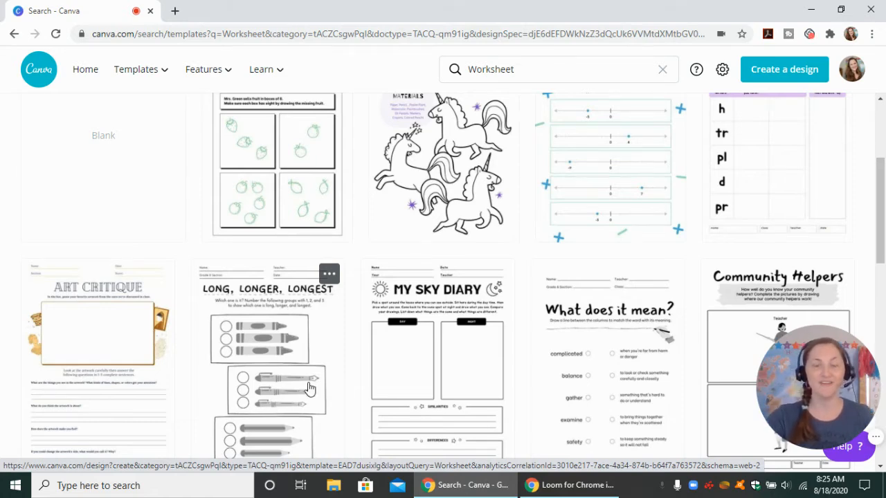
pyautogui.scroll(-2, 310, 384)
pyautogui.scroll(-2, 310, 374)
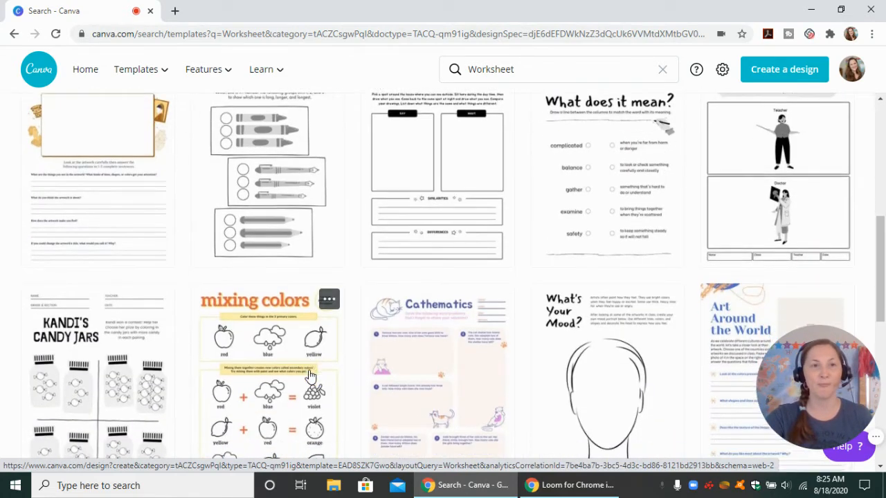
pyautogui.scroll(-1, 310, 372)
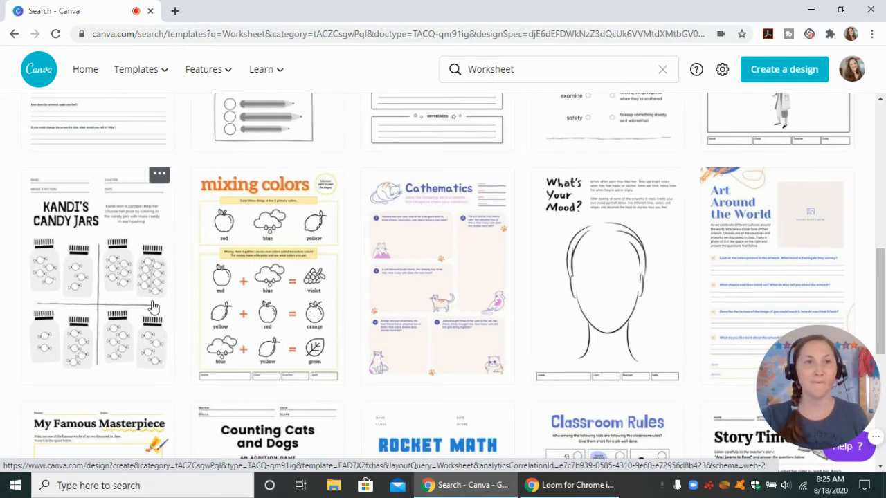
pyautogui.click(102, 286)
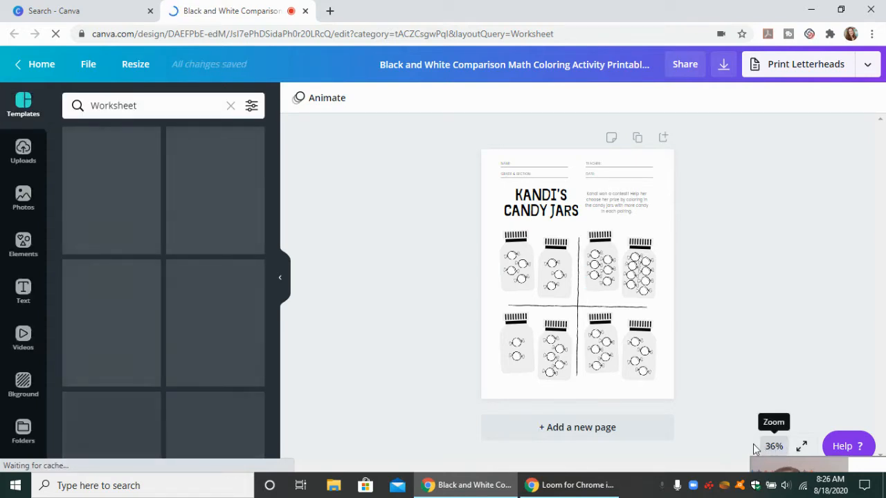
# Set the canvas zoom to 75% and collapse the template browser to make room for the page
pyautogui.click(772, 446)
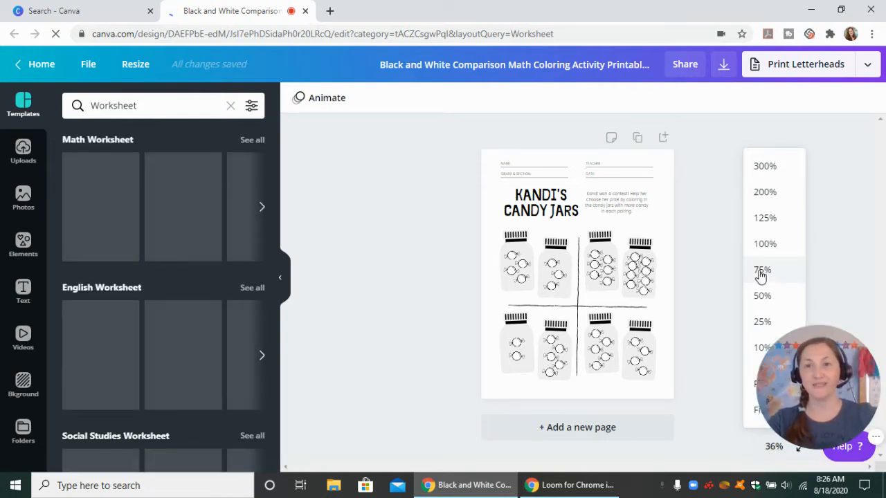
pyautogui.click(761, 271)
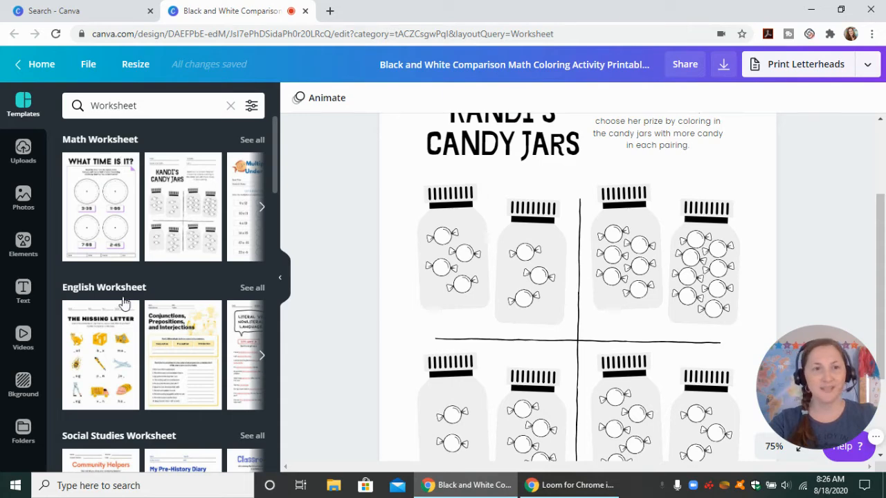
pyautogui.click(284, 282)
pyautogui.scroll(3, 185, 283)
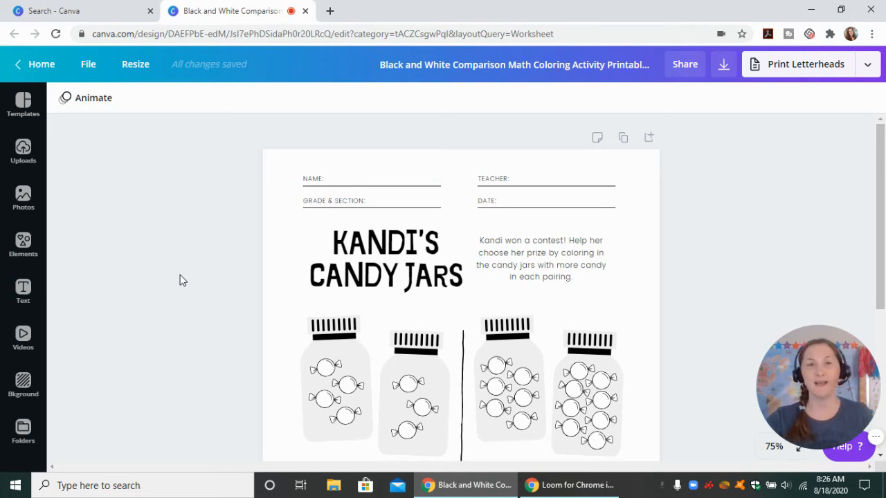
# Replace the "Grade & Section:" label in the worksheet header with "SEAT NUMBER:"
pyautogui.click(318, 203)
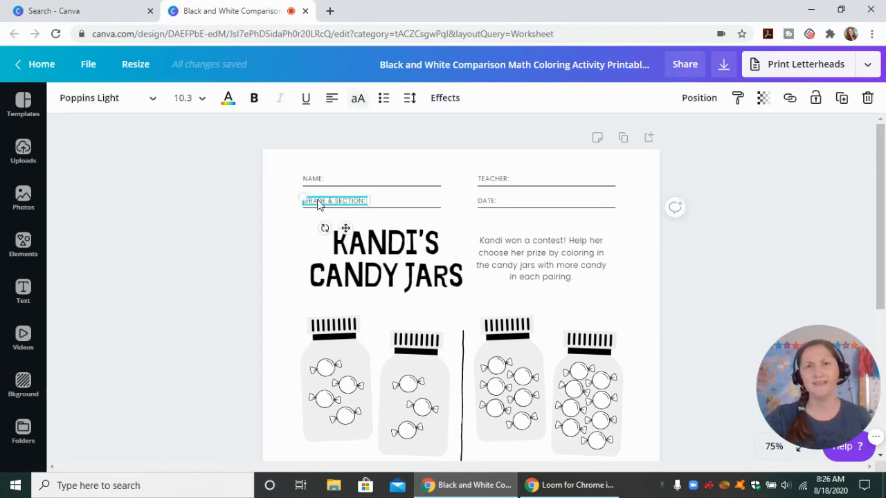
pyautogui.doubleClick(318, 200)
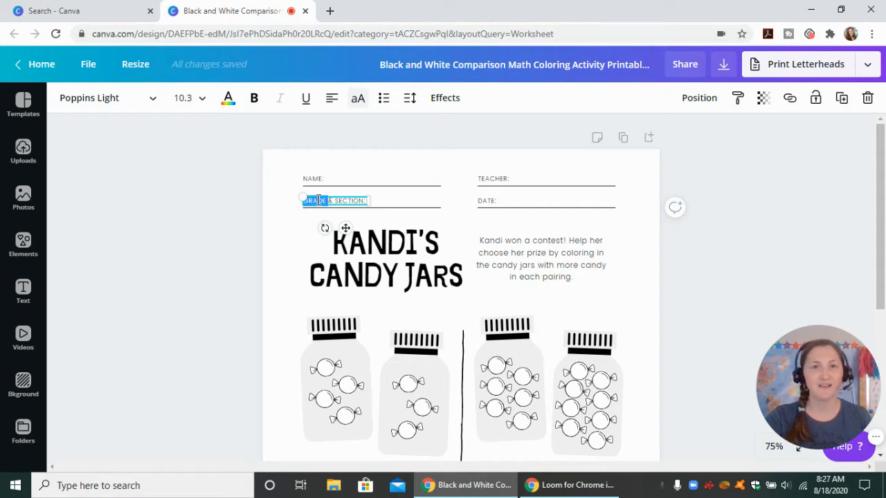
pyautogui.moveTo(317, 200); pyautogui.dragTo(336, 200)
pyautogui.click(337, 200)
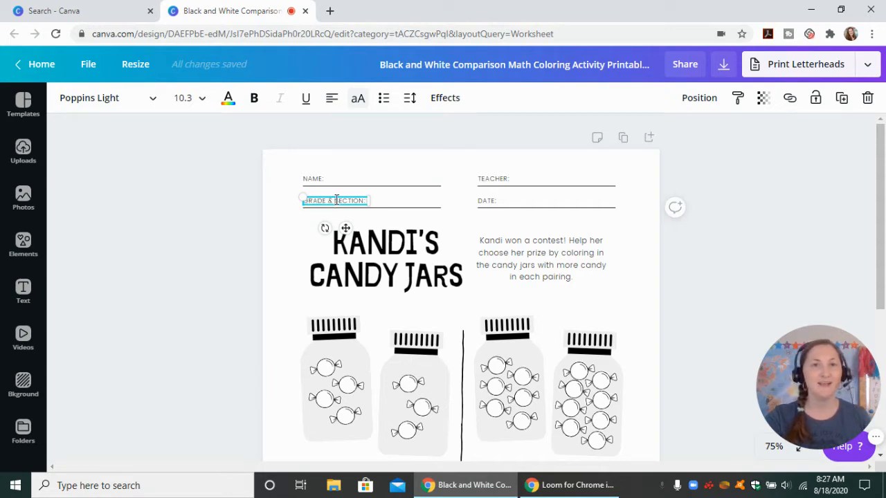
pyautogui.hotkey('shift', 'End')
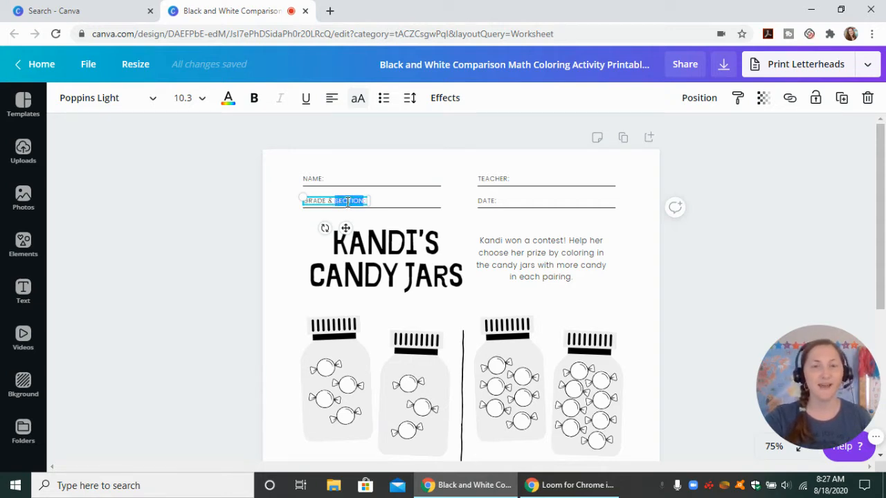
pyautogui.press('BackSpace')
pyautogui.press('BackSpace')
pyautogui.press('BackSpace')
pyautogui.press('BackSpace')
pyautogui.press('BackSpace')
pyautogui.press('BackSpace')
pyautogui.press('BackSpace')
pyautogui.press('BackSpace')
pyautogui.press('BackSpace')
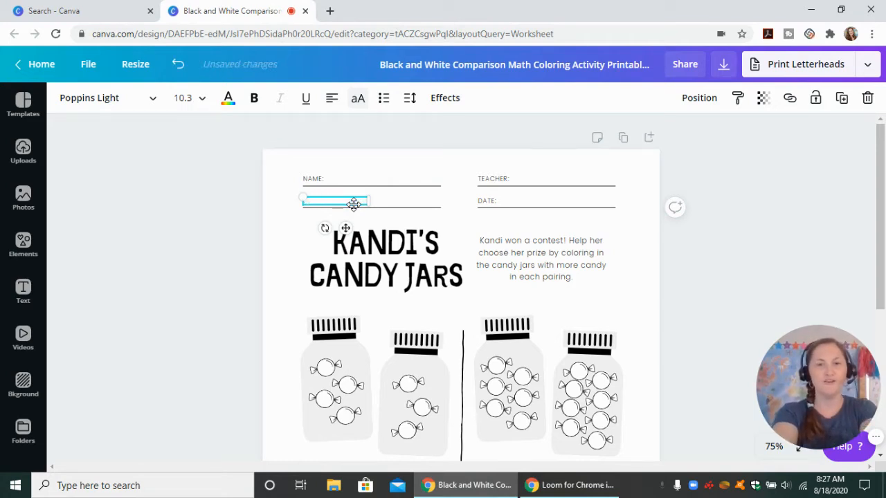
pyautogui.write('SEAT NU')
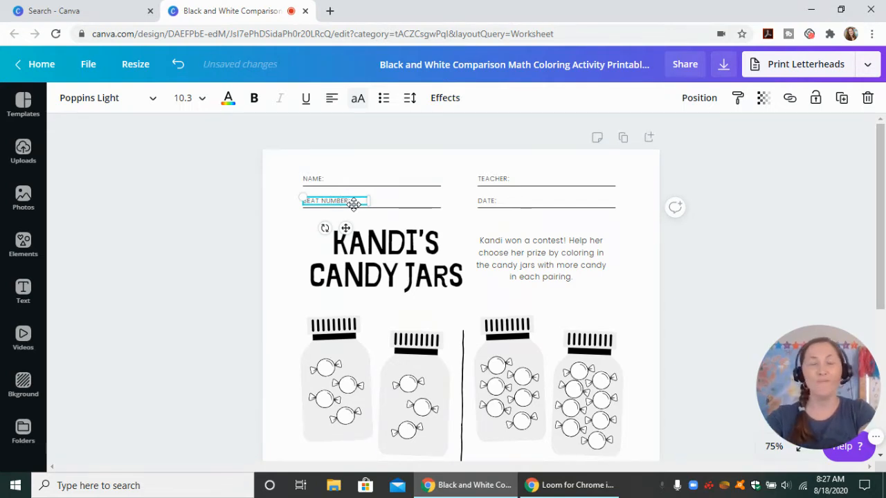
pyautogui.write('MBER:')
pyautogui.click(196, 152)
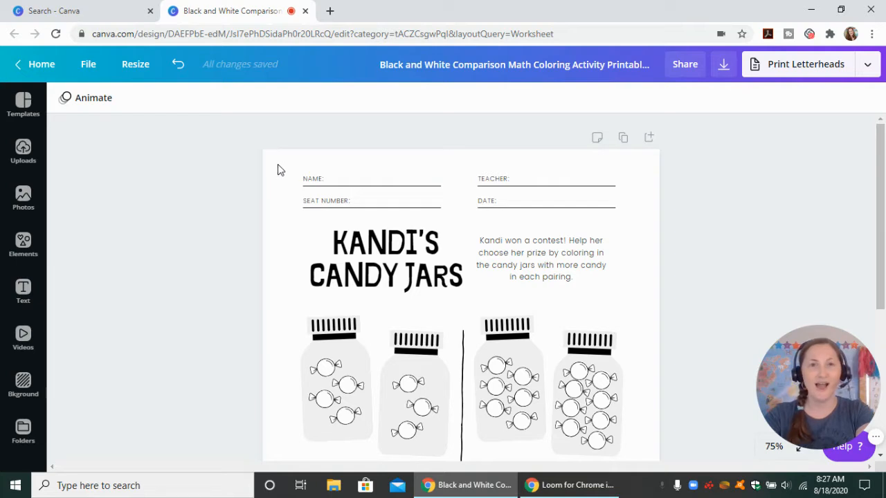
# Delete all the header labels with their lines and move the title up into the freed space
pyautogui.moveTo(278, 169); pyautogui.dragTo(594, 214)
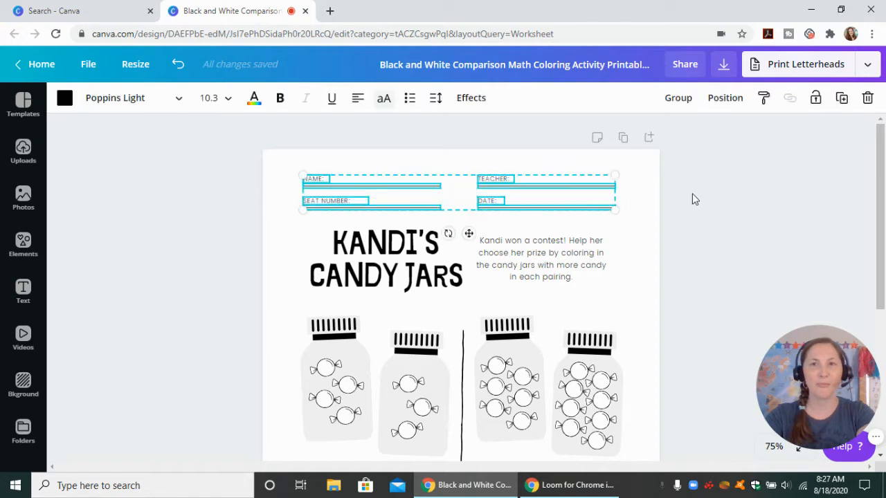
pyautogui.click(868, 99)
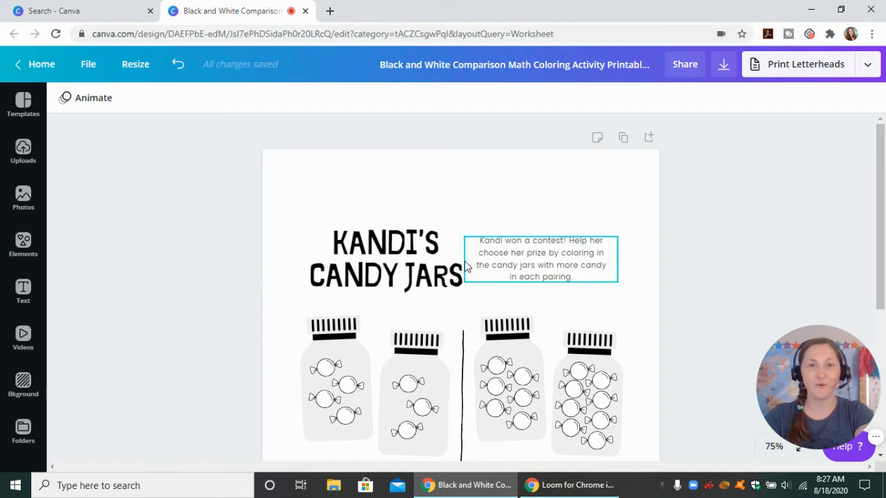
pyautogui.moveTo(370, 275); pyautogui.dragTo(368, 226)
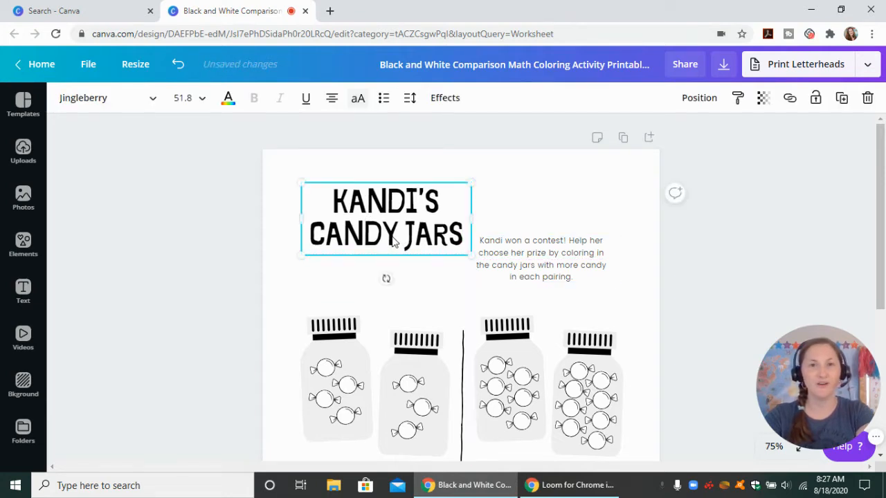
# Replace the worksheet title with "COUNTING CANDY"
pyautogui.doubleClick(393, 236)
pyautogui.click(394, 236)
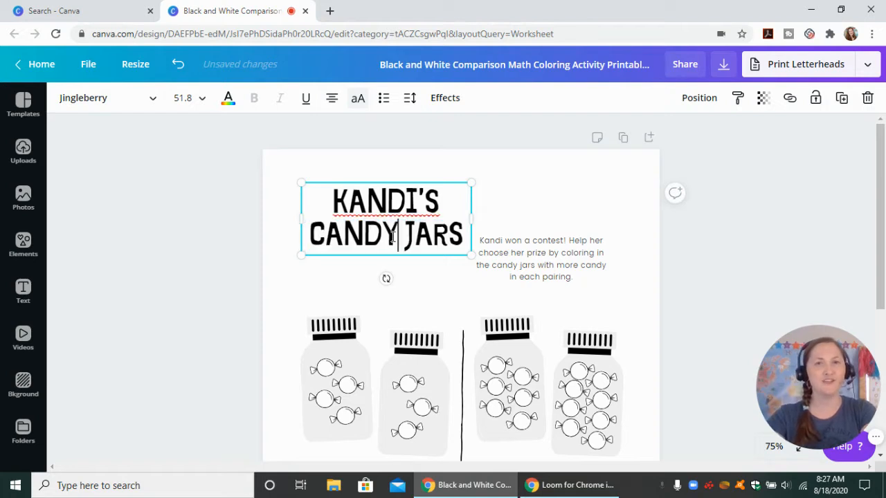
pyautogui.moveTo(463, 234); pyautogui.dragTo(331, 199)
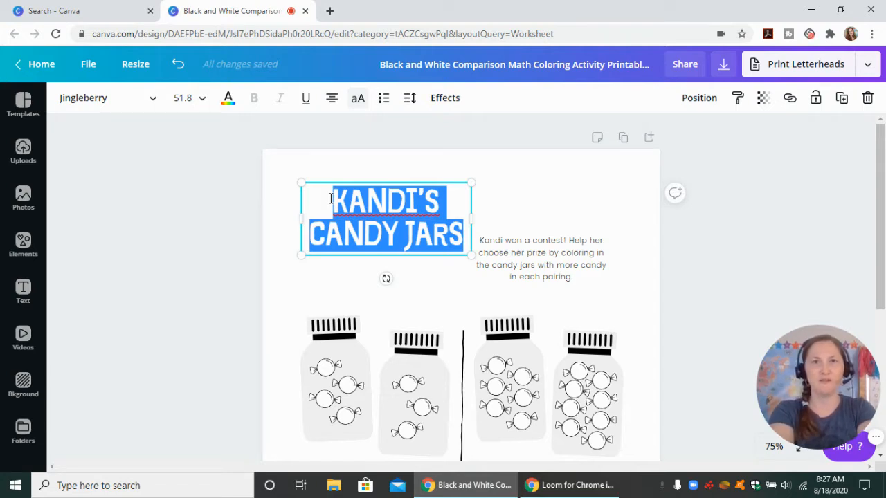
pyautogui.write('COUNTING')
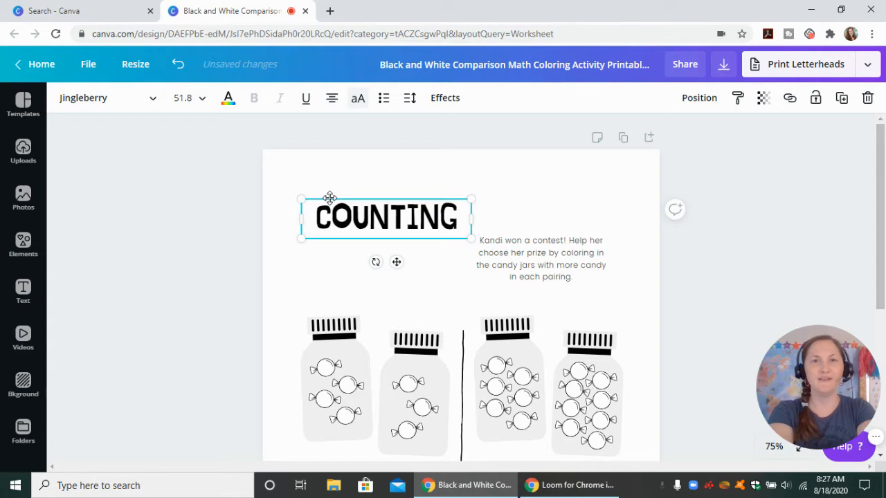
pyautogui.write('CANDY')
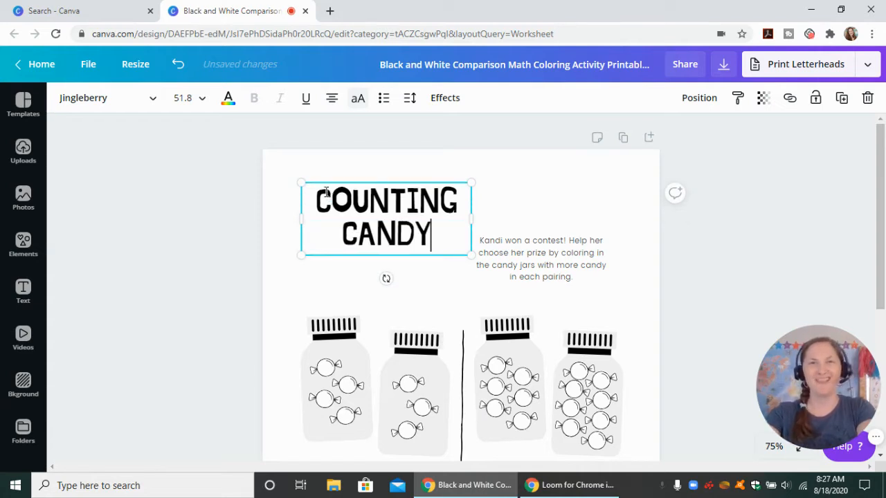
# Change the font of the whole worksheet title to Atma Medium
pyautogui.tripleClick(385, 231)
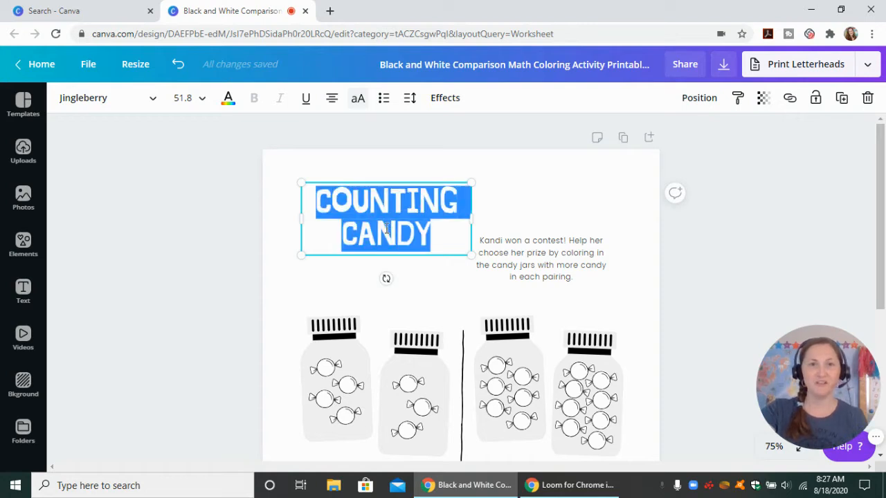
pyautogui.click(153, 102)
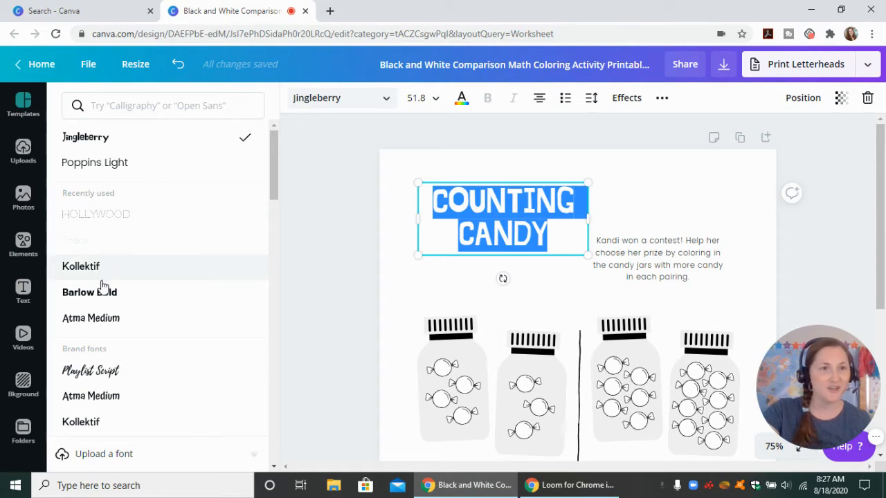
pyautogui.click(103, 403)
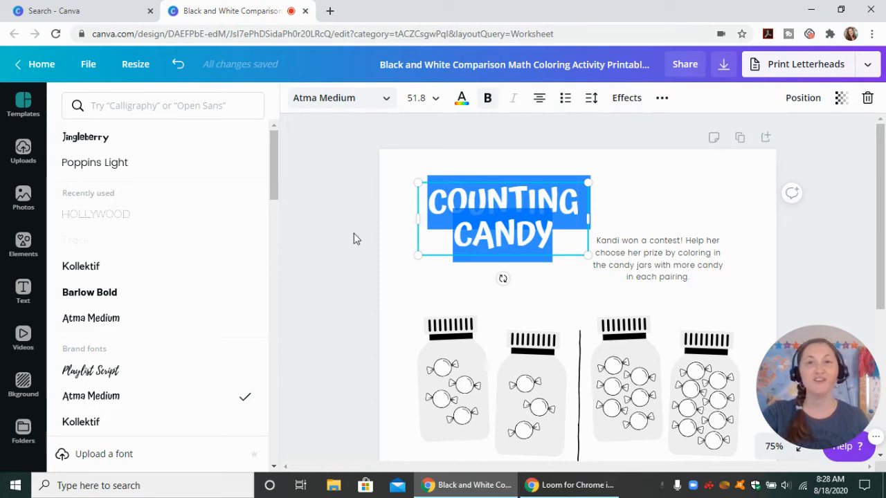
pyautogui.click(382, 240)
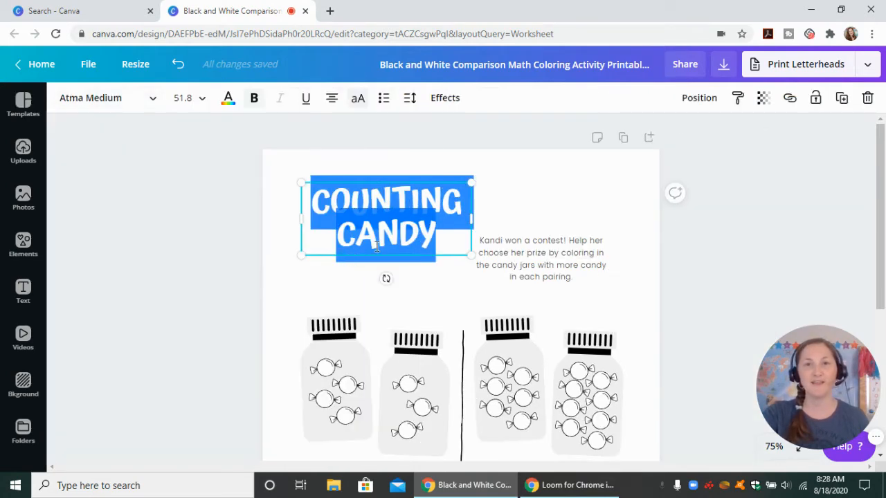
pyautogui.click(435, 291)
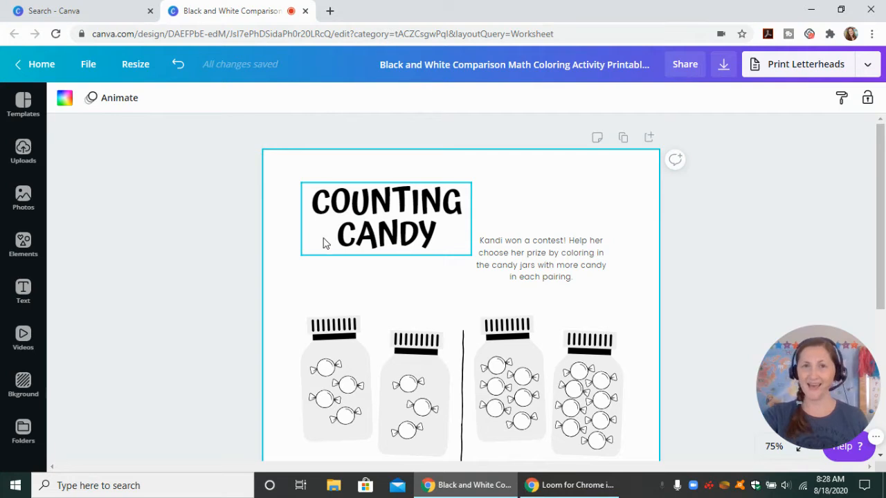
# Clear the contest instructions beside the title, including the mistyped replacement "wRITE THE NUMBER OF"
pyautogui.click(552, 262)
pyautogui.click(551, 254)
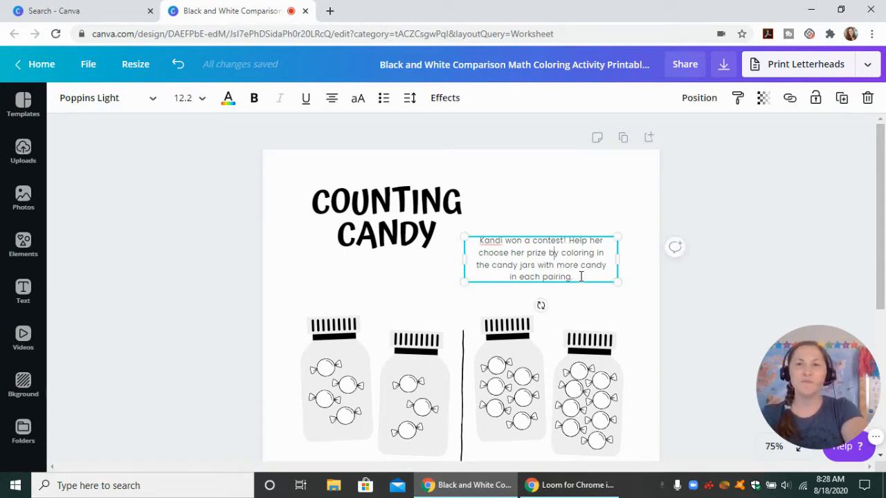
pyautogui.moveTo(573, 277); pyautogui.dragTo(479, 244)
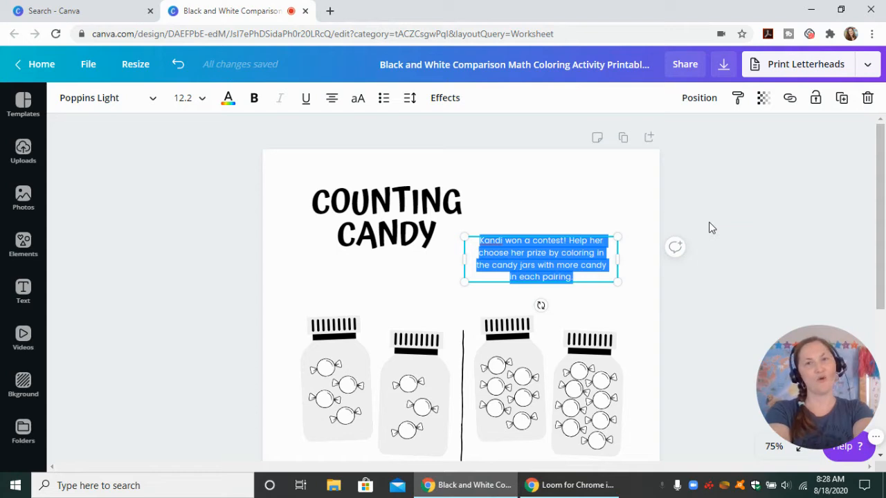
pyautogui.write('WRITE THE NUMBE')
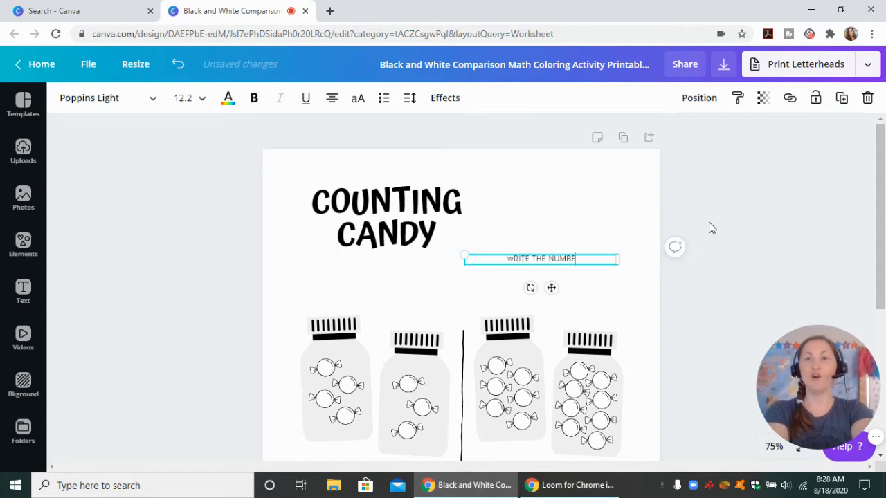
pyautogui.write('R OF')
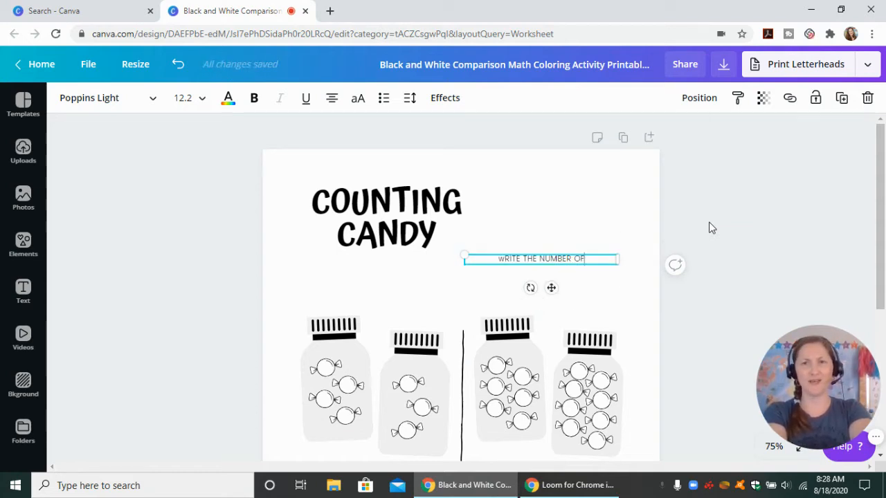
pyautogui.hotkey('ctrl', 'a')
pyautogui.press('BackSpace')
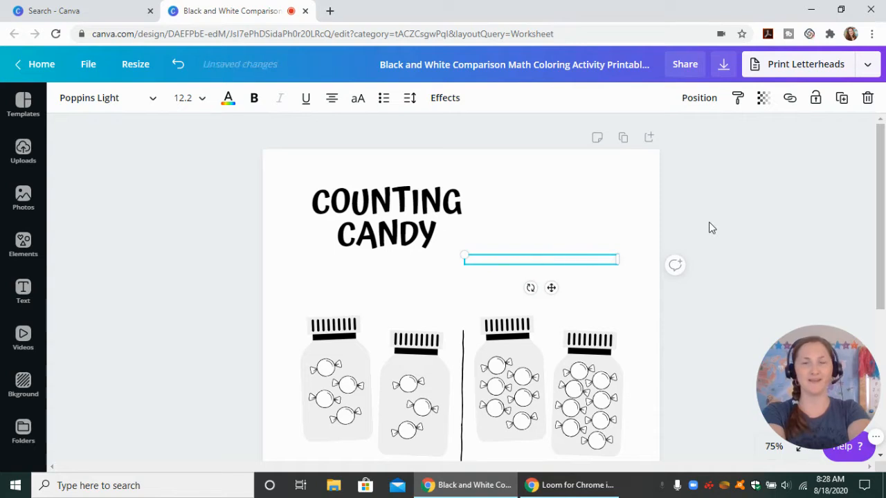
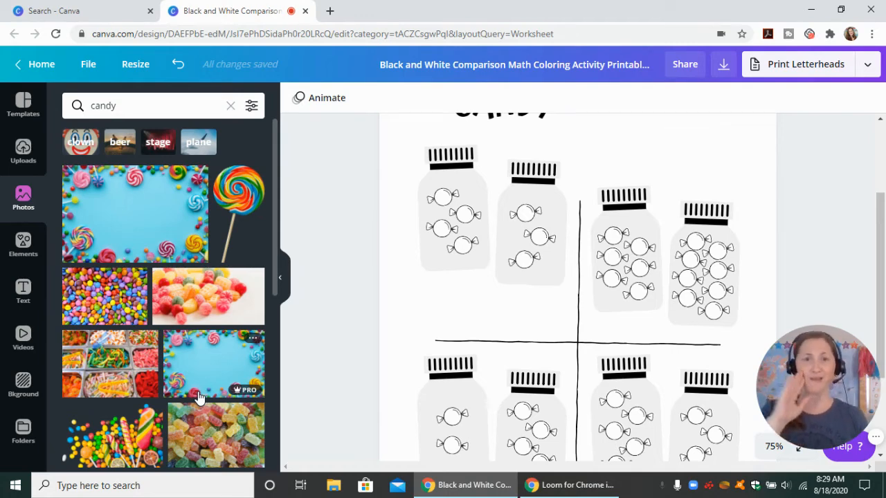
# Look through the candy photo results for pictures that could suit the worksheet
pyautogui.scroll(-3, 148, 332)
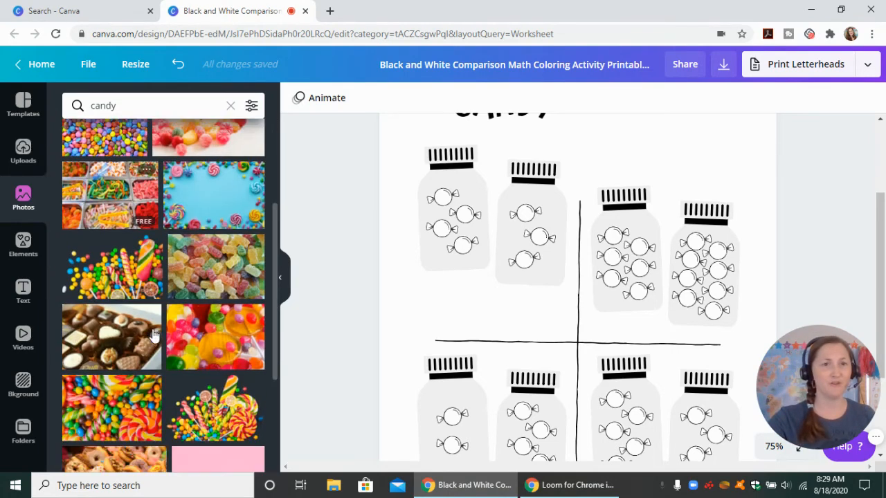
pyautogui.scroll(-1, 154, 335)
pyautogui.scroll(-3, 164, 353)
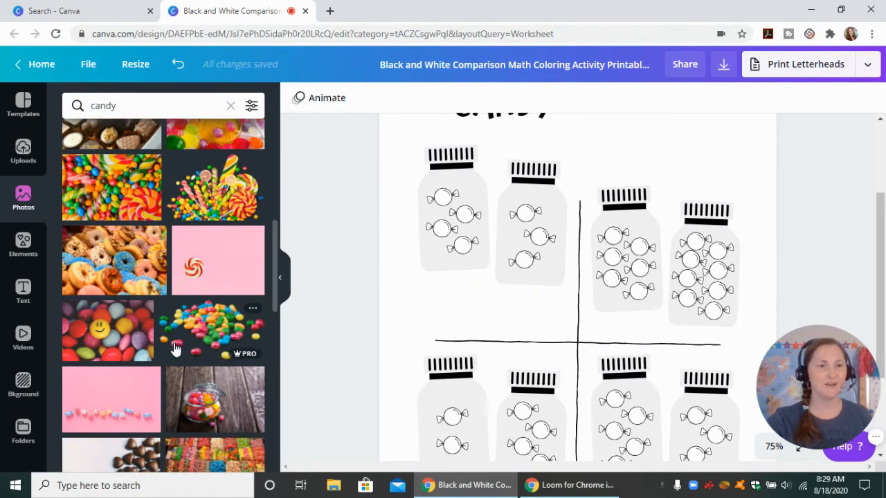
pyautogui.scroll(3, 173, 349)
# Search the graphic elements for "candy" and look through the illustrations on offer
pyautogui.click(28, 251)
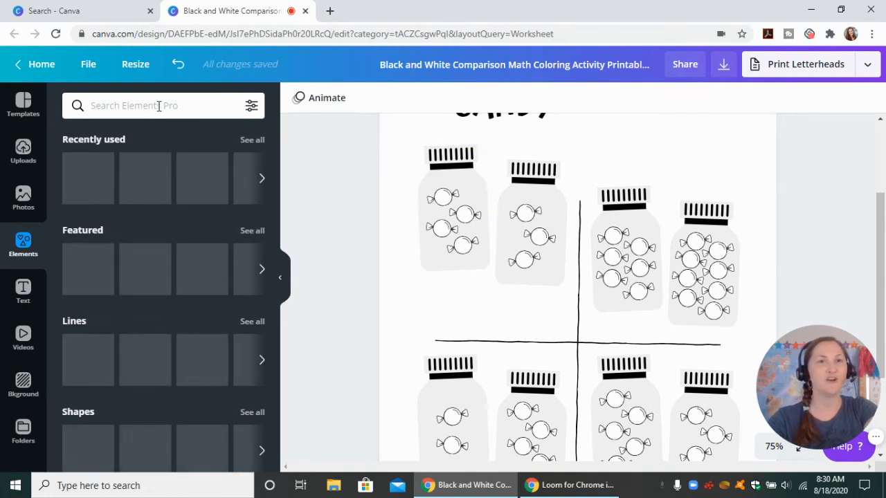
pyautogui.click(159, 105)
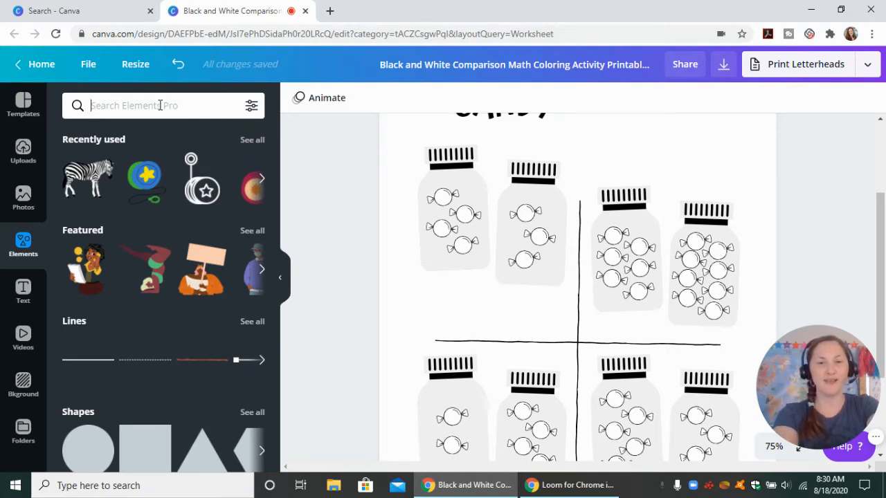
pyautogui.write('candy')
pyautogui.press('Return')
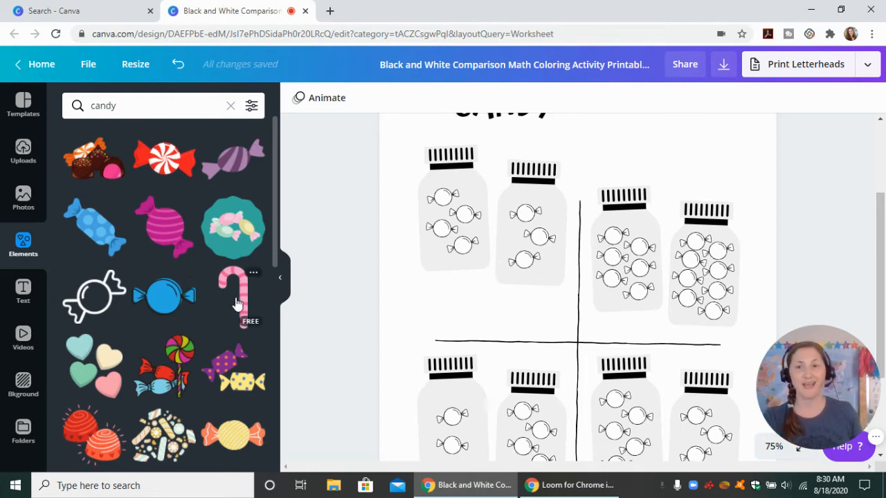
pyautogui.scroll(-2, 181, 307)
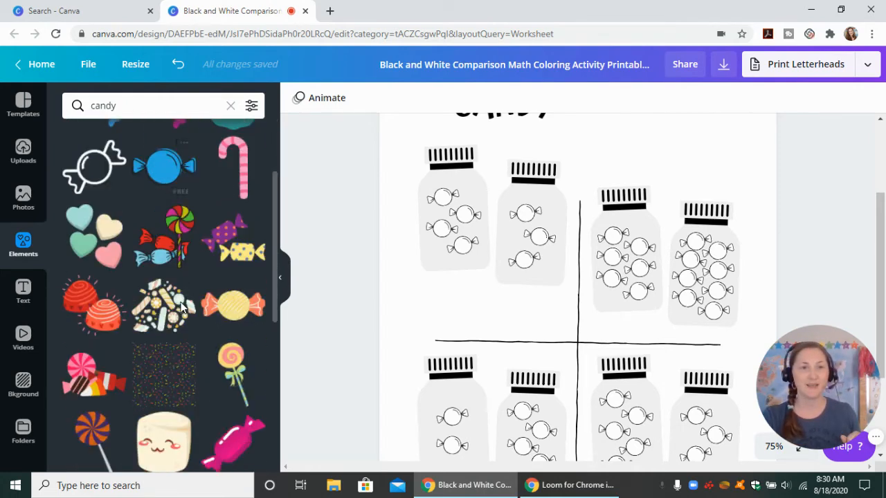
pyautogui.scroll(-2, 182, 306)
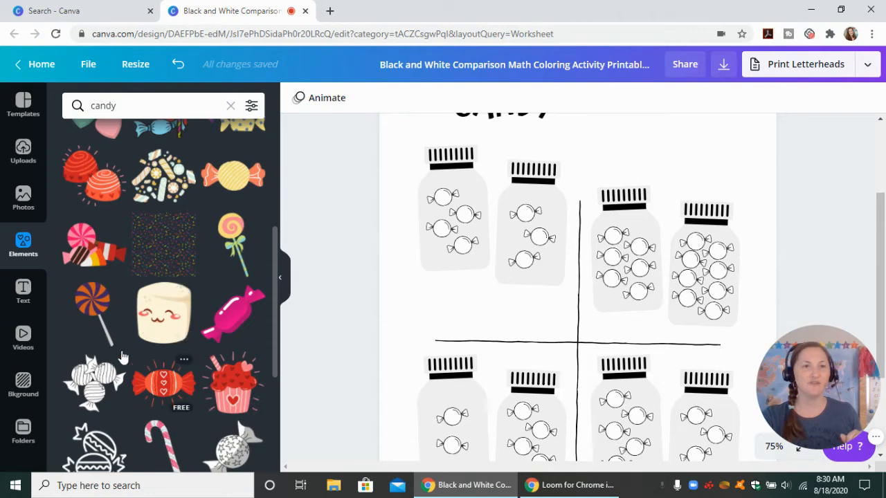
pyautogui.scroll(-2, 102, 388)
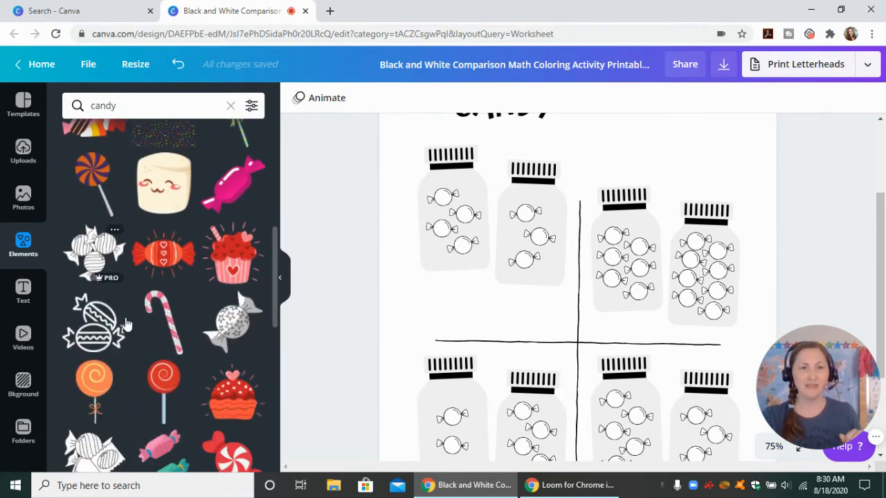
pyautogui.scroll(3, 197, 409)
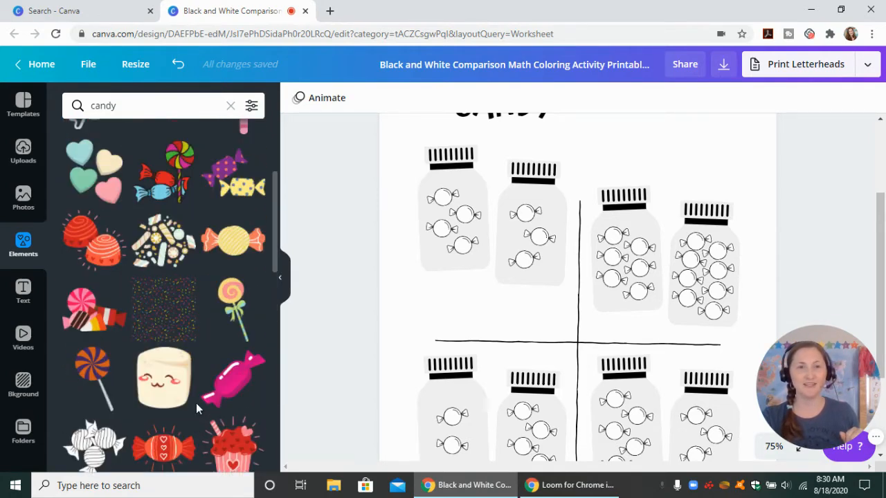
pyautogui.scroll(3, 196, 403)
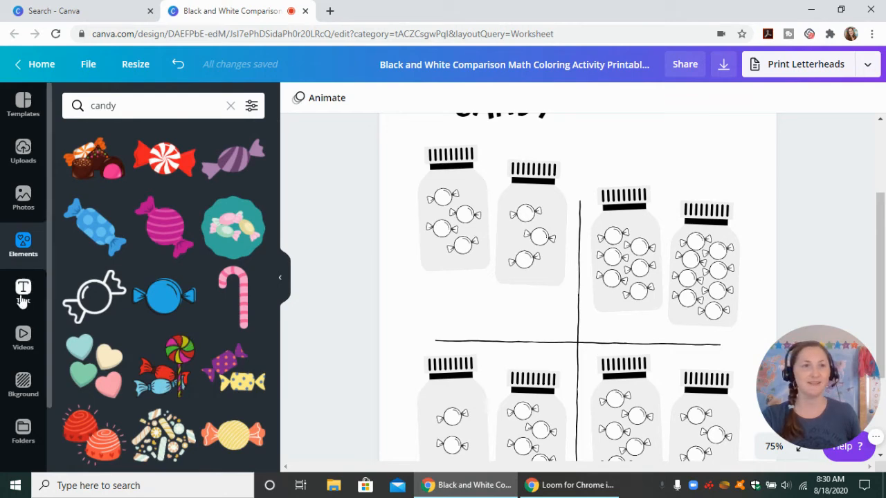
# Add the plain solid line from the full collection of line elements to the worksheet and colour it black
pyautogui.click(232, 106)
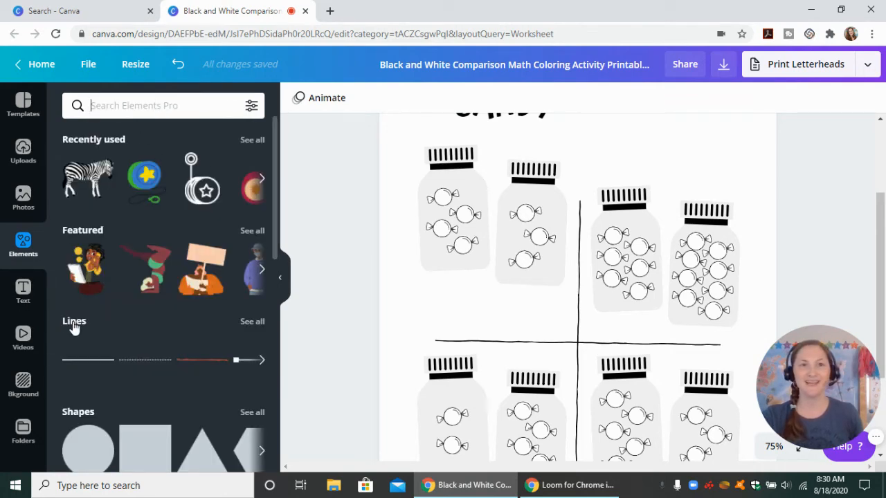
pyautogui.click(253, 322)
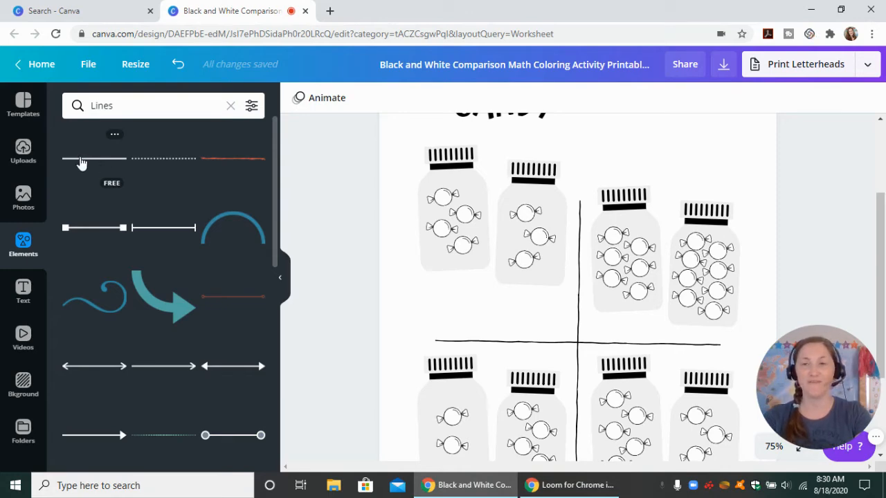
pyautogui.click(81, 161)
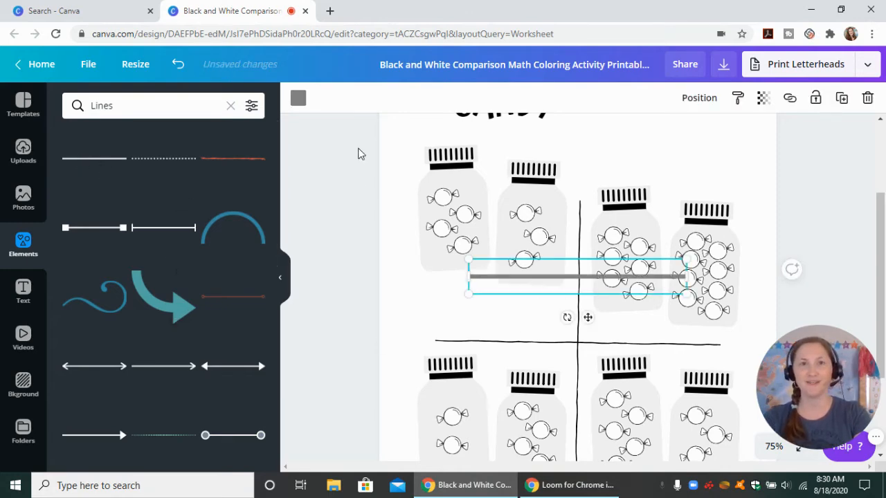
pyautogui.click(298, 98)
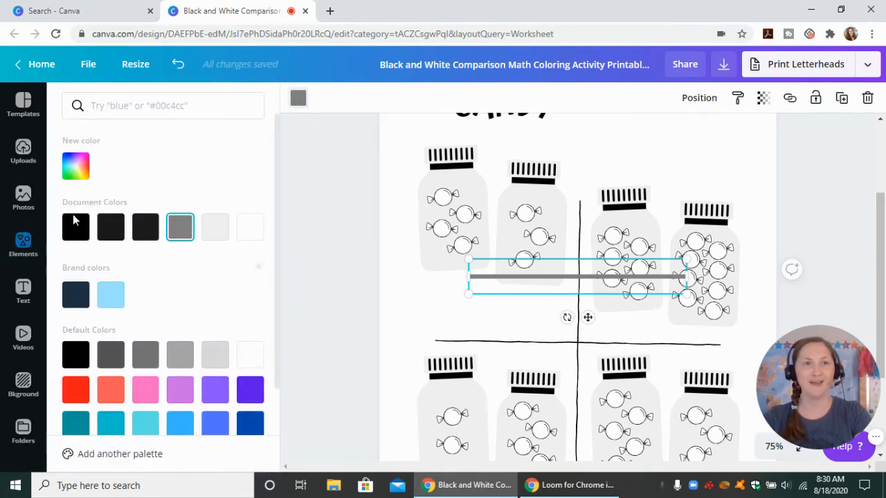
pyautogui.click(76, 227)
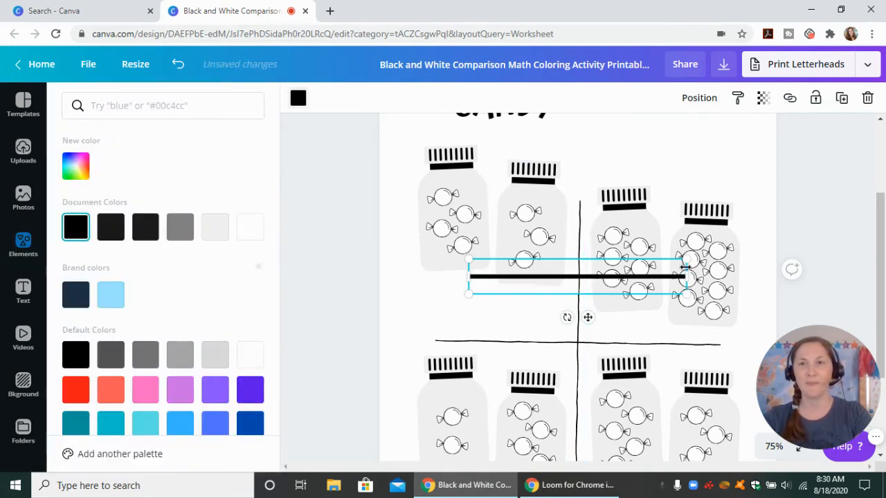
# Shrink the black line to about 1.5 wide beneath the first jar and place a duplicate level with it beneath the second jar
pyautogui.moveTo(686, 258); pyautogui.dragTo(542, 295)
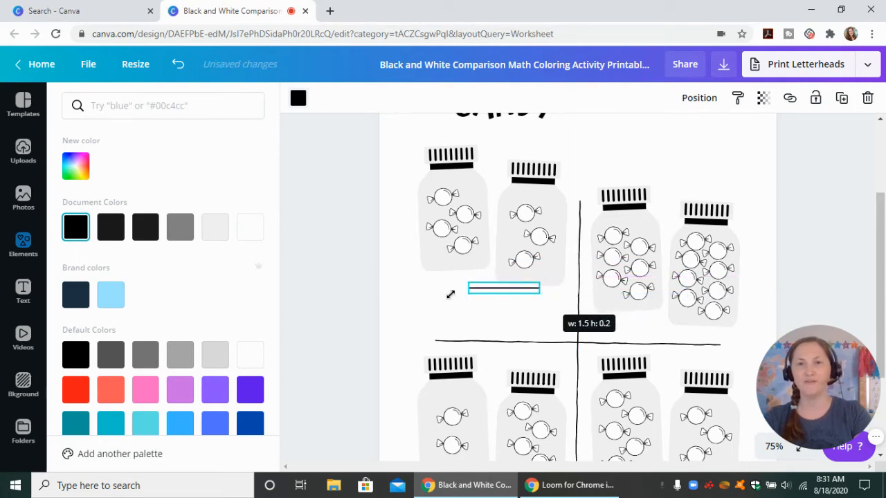
pyautogui.moveTo(450, 294); pyautogui.dragTo(463, 339)
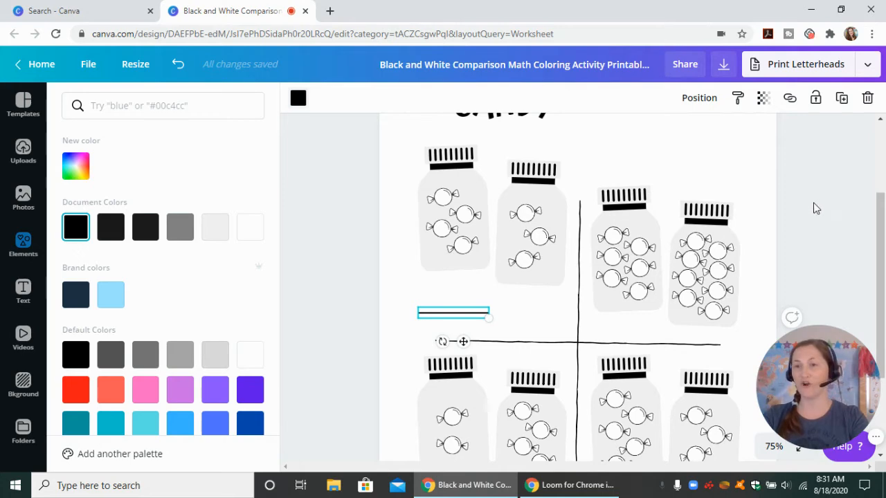
pyautogui.click(842, 98)
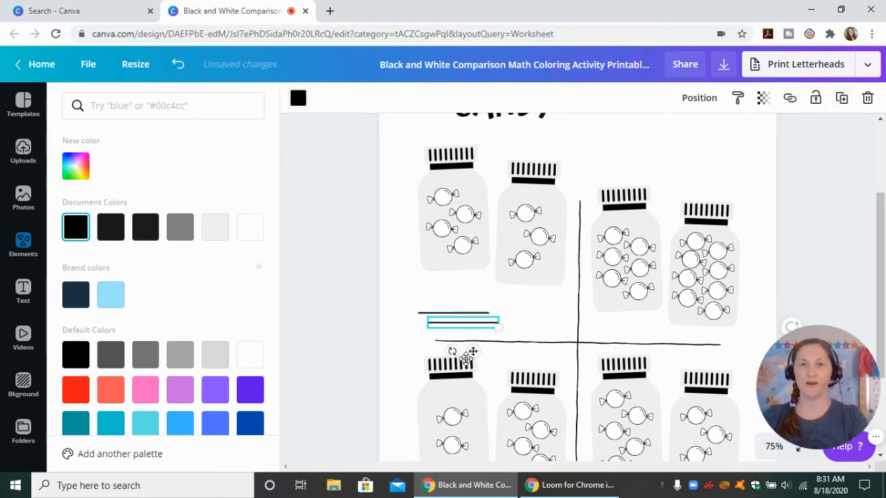
pyautogui.moveTo(473, 352); pyautogui.dragTo(547, 339)
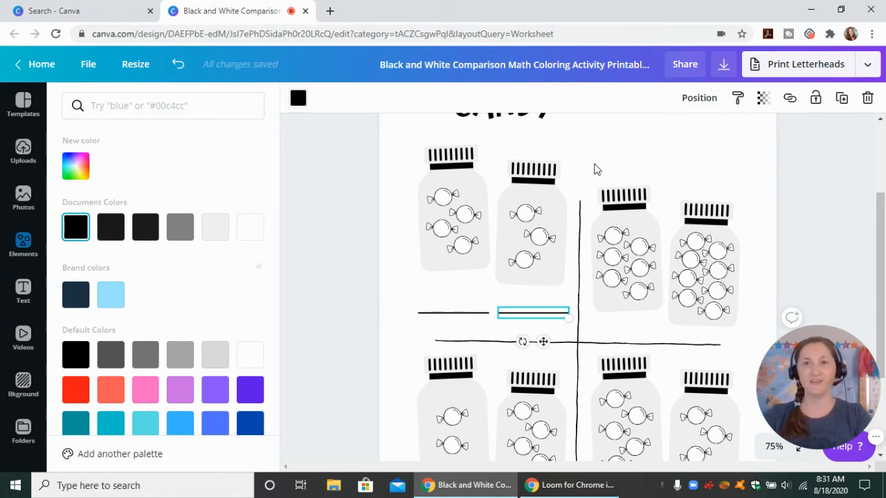
# Move the two jars in the worksheet's upper-right quadrant up and place a duplicate answer line beneath each, level with the existing lines
pyautogui.moveTo(594, 164); pyautogui.dragTo(727, 248)
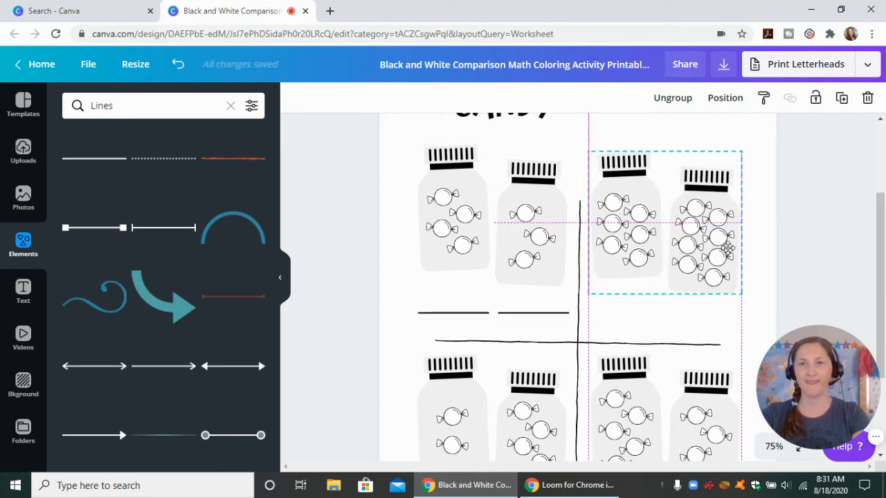
pyautogui.click(521, 314)
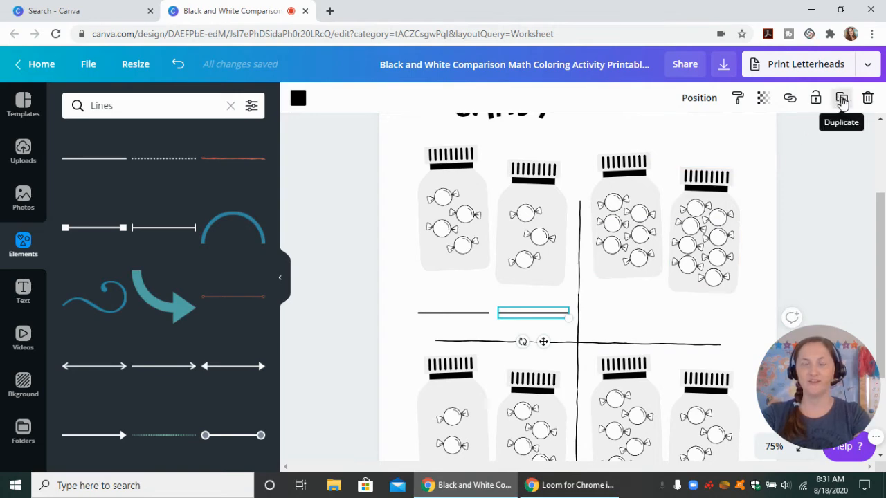
pyautogui.hotkey('ctrl', 'd')
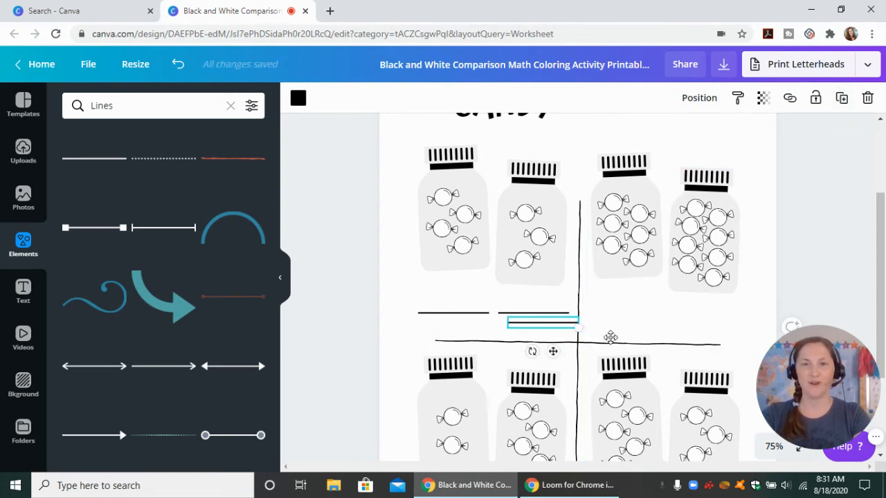
pyautogui.moveTo(633, 333)
pyautogui.mouseDown()
pyautogui.moveTo(647, 330)
pyautogui.moveTo(640, 341)
pyautogui.mouseUp()
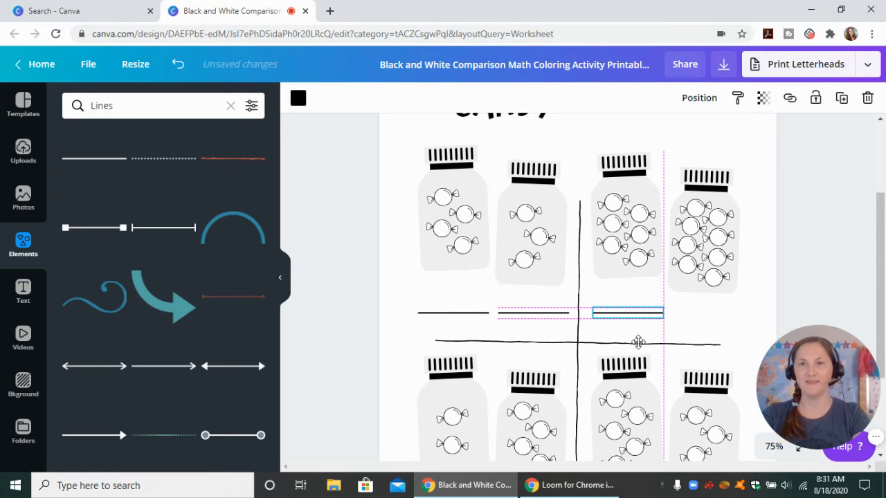
pyautogui.click(843, 102)
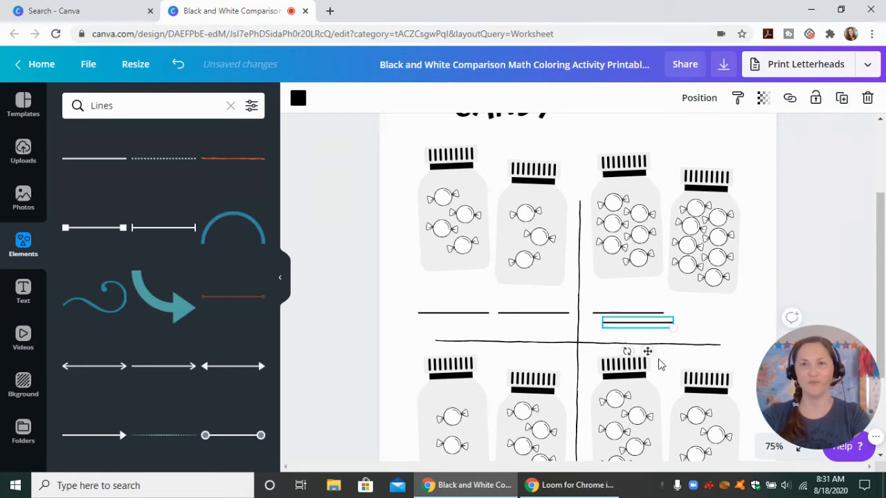
pyautogui.moveTo(648, 352); pyautogui.dragTo(721, 339)
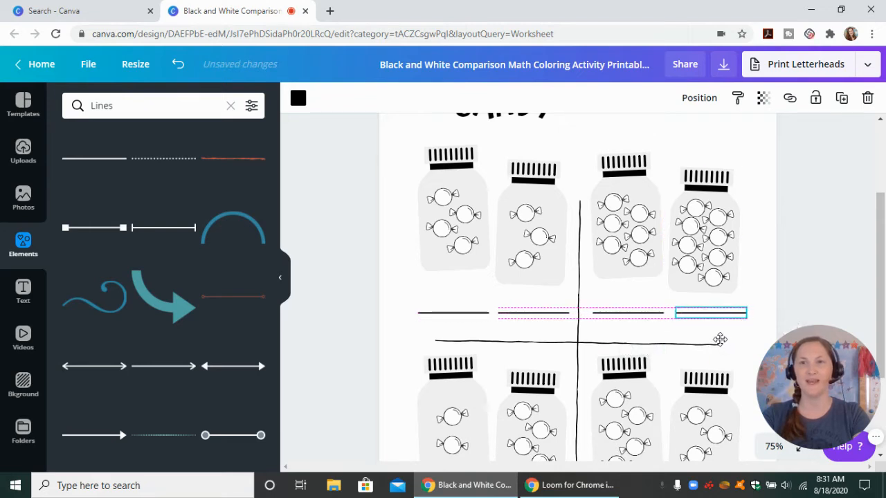
pyautogui.click(847, 252)
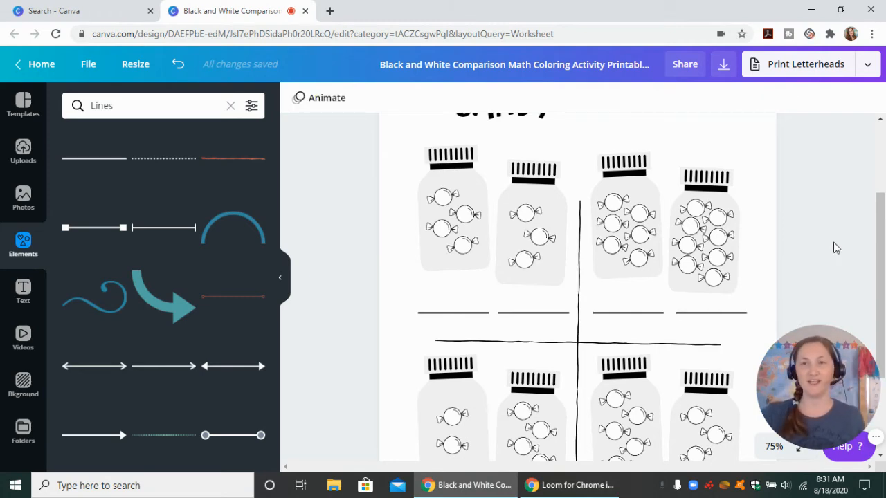
# Move the fourth jar in the top row slightly up and to the right so it sits centred above its answer line
pyautogui.scroll(1, 826, 258)
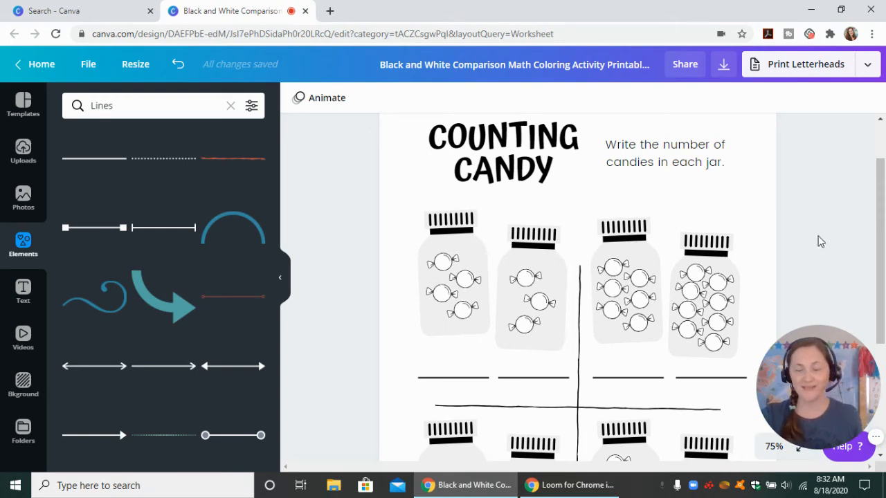
pyautogui.click(726, 322)
pyautogui.moveTo(725, 322); pyautogui.dragTo(725, 315)
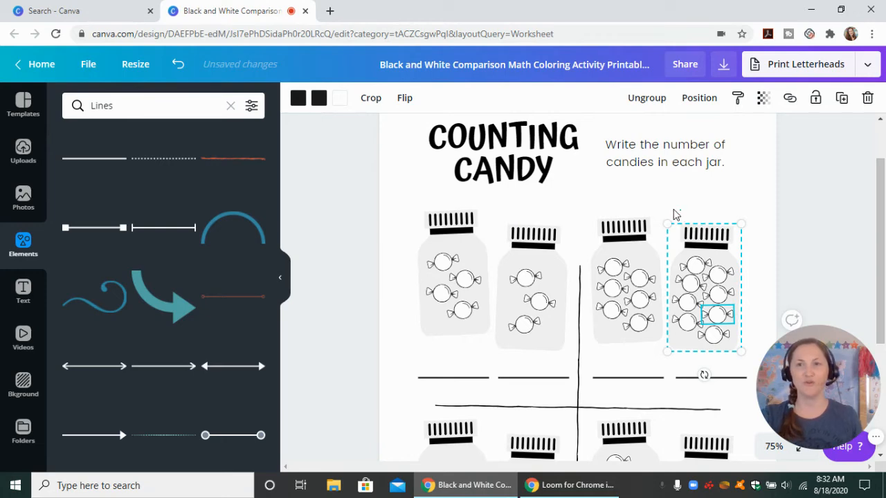
pyautogui.moveTo(663, 202); pyautogui.dragTo(726, 282)
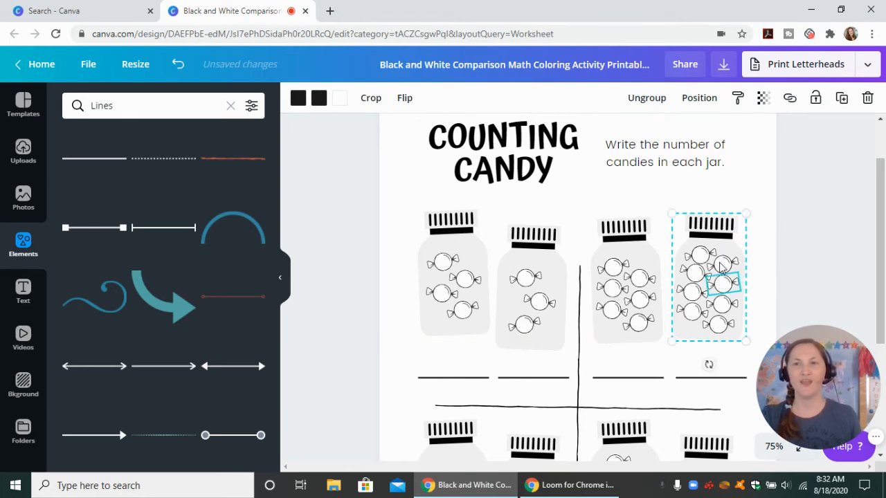
pyautogui.click(784, 263)
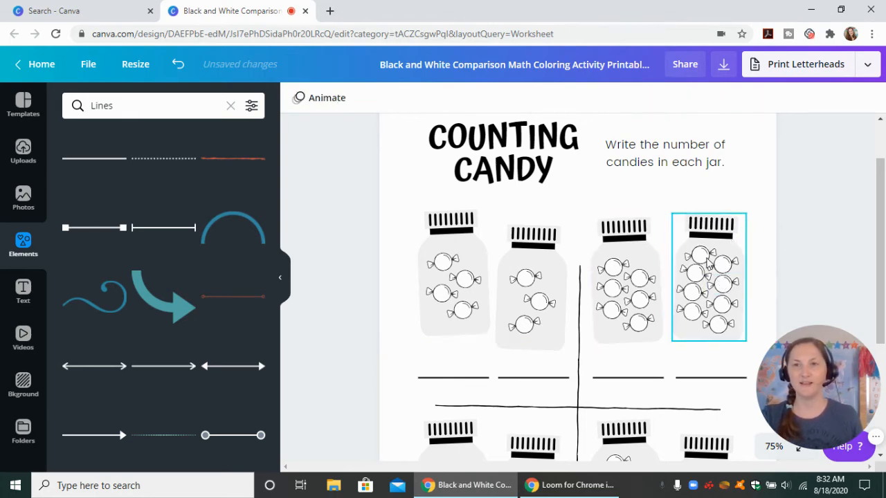
# Ungroup the fourth jar in the top row and delete the uppermost candy inside it
pyautogui.click(708, 263)
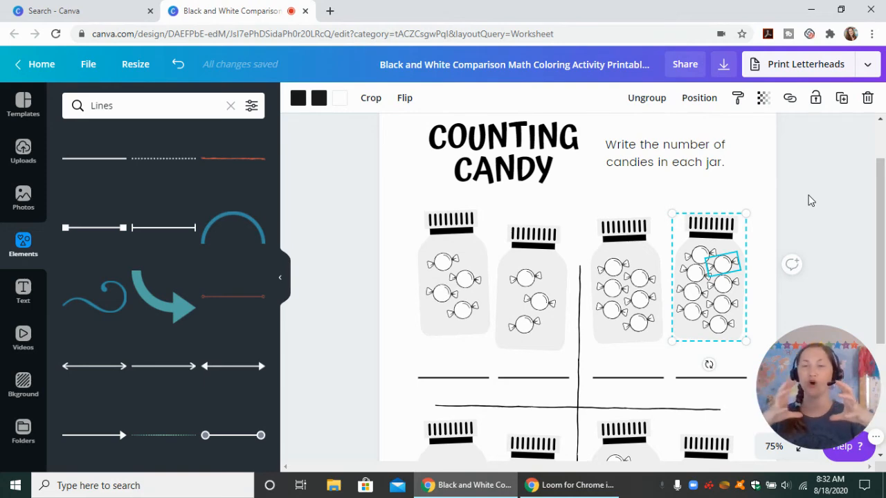
pyautogui.click(658, 99)
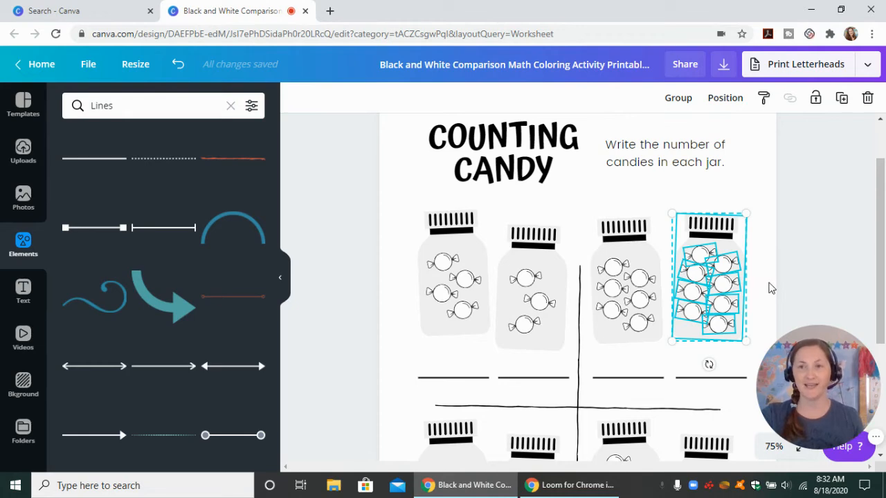
pyautogui.press('Escape')
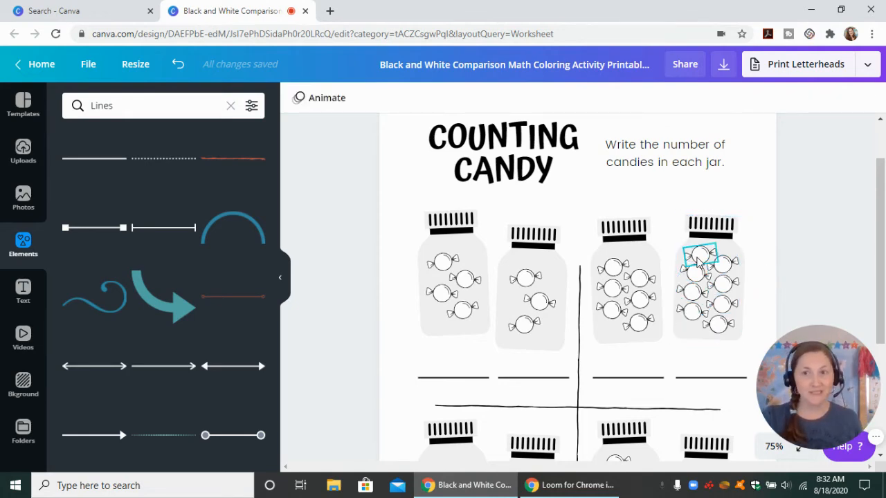
pyautogui.click(699, 260)
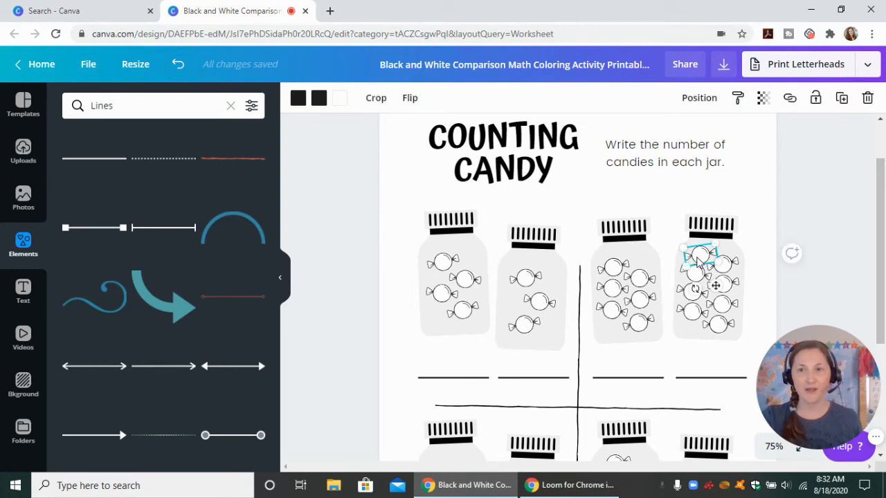
pyautogui.click(868, 98)
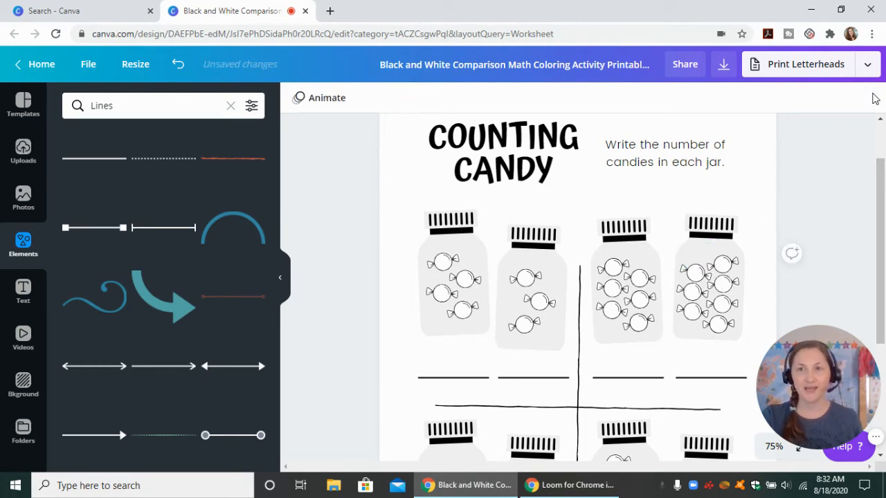
# Try dark blue for both black colours of the uppermost candy in the fourth top-row jar, and undo the recolouring
pyautogui.click(727, 265)
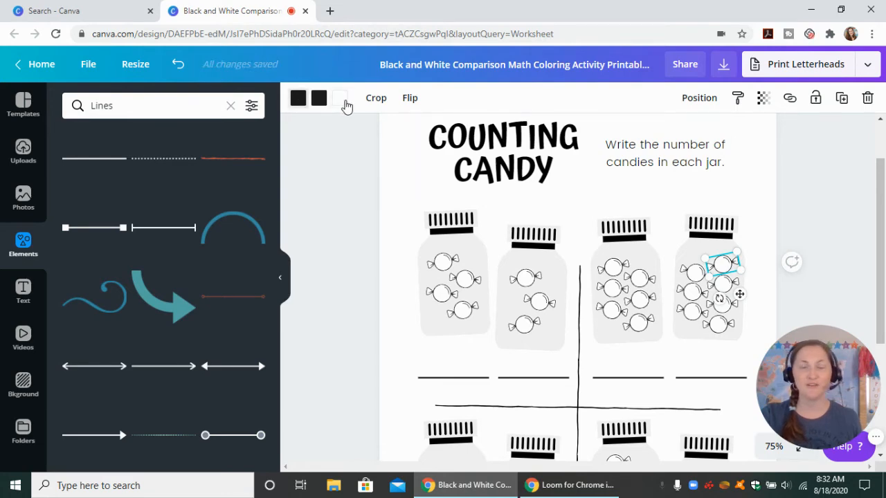
pyautogui.click(299, 99)
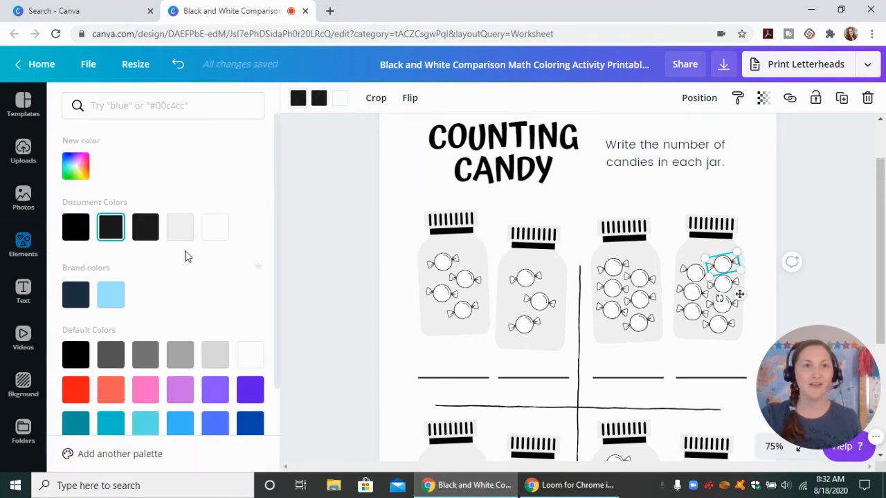
pyautogui.click(246, 423)
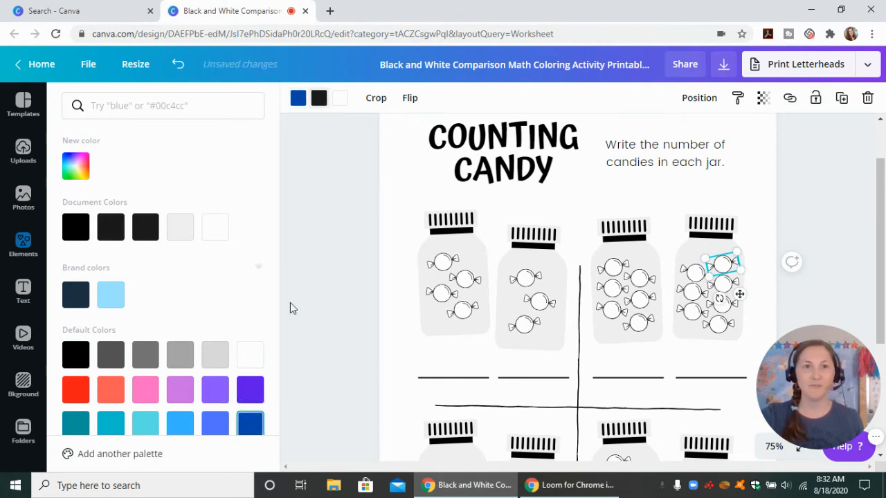
pyautogui.click(249, 424)
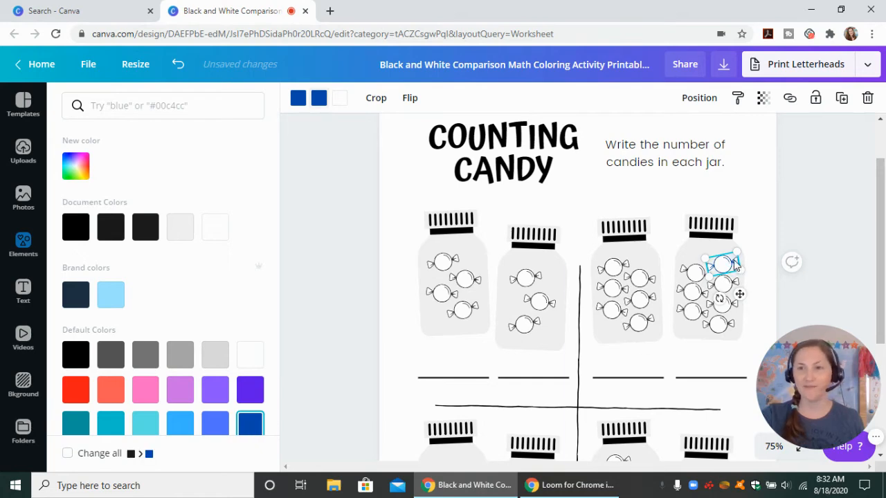
pyautogui.click(841, 208)
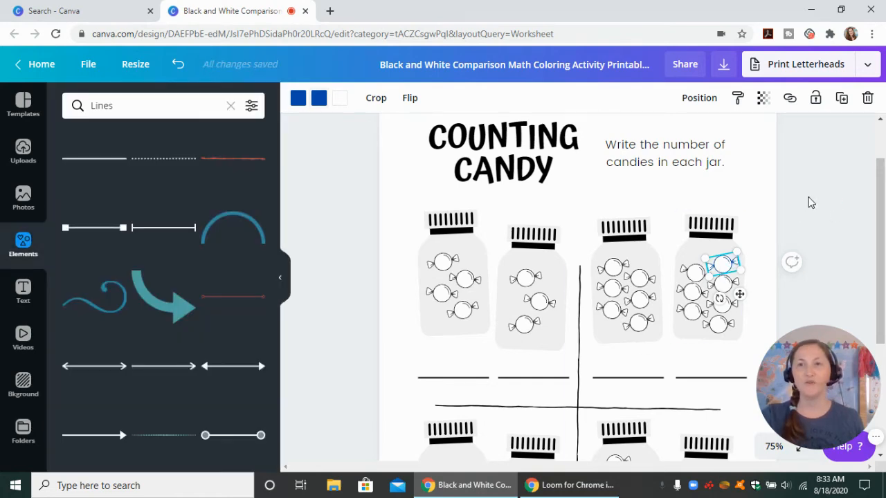
pyautogui.click(790, 209)
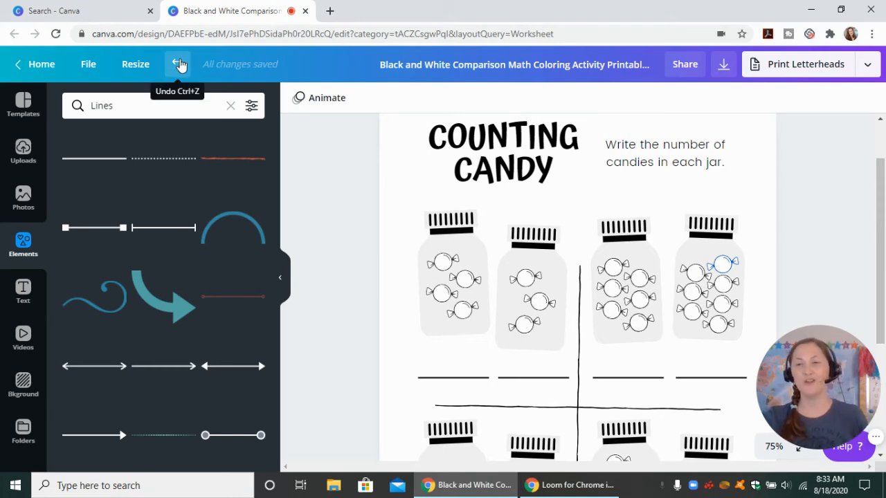
pyautogui.click(179, 64)
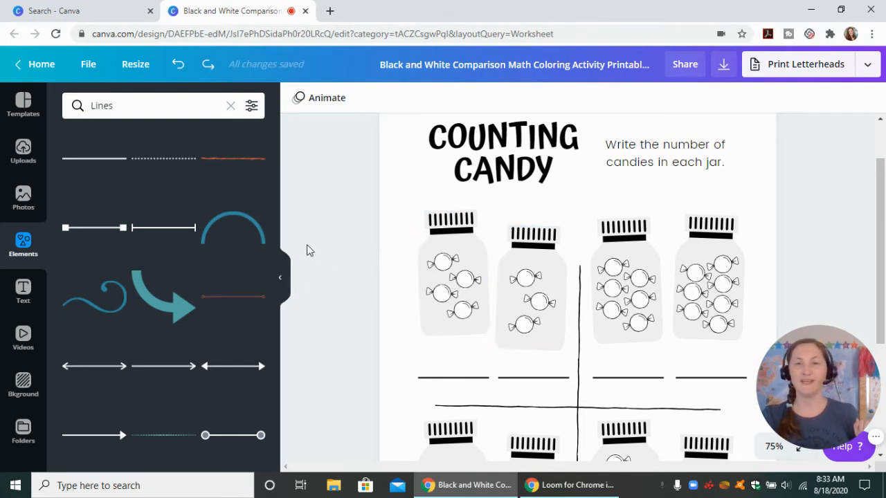
# Duplicate the first answer line of the top row and place the copy beneath the first jar in the bottom row
pyautogui.click(280, 276)
pyautogui.scroll(-5, 255, 292)
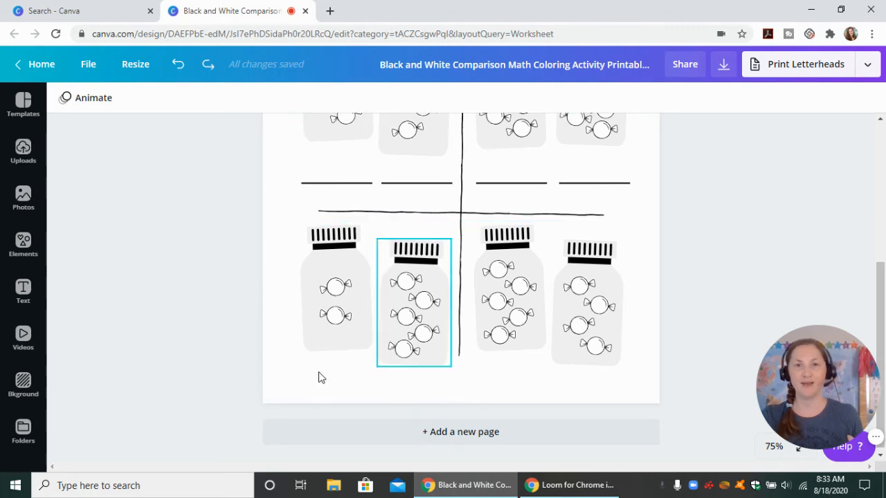
pyautogui.scroll(4, 713, 274)
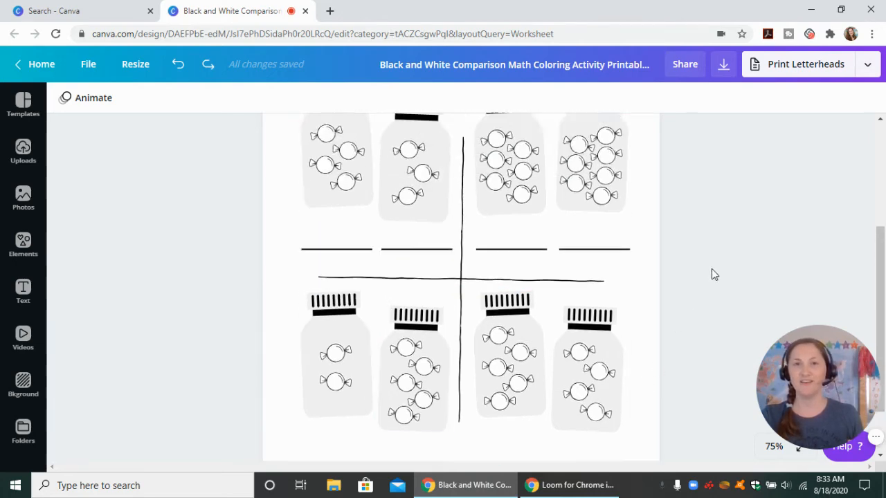
pyautogui.scroll(-2, 712, 274)
pyautogui.scroll(-2, 699, 287)
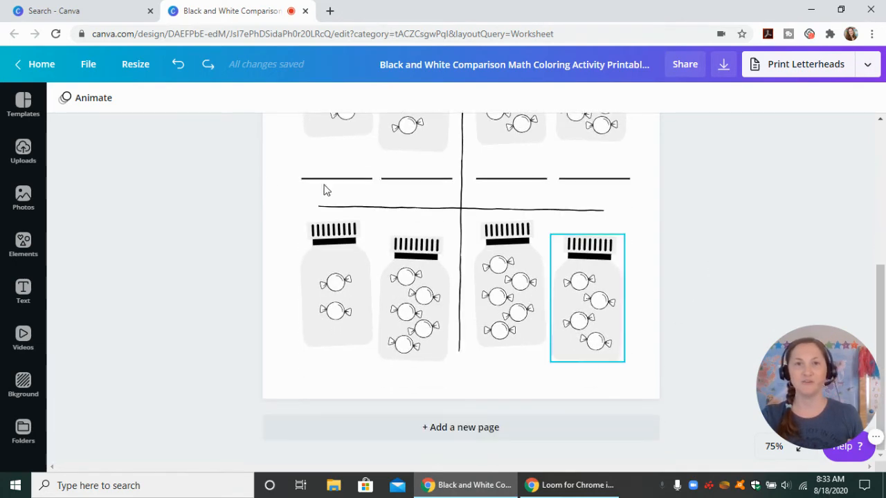
pyautogui.click(336, 179)
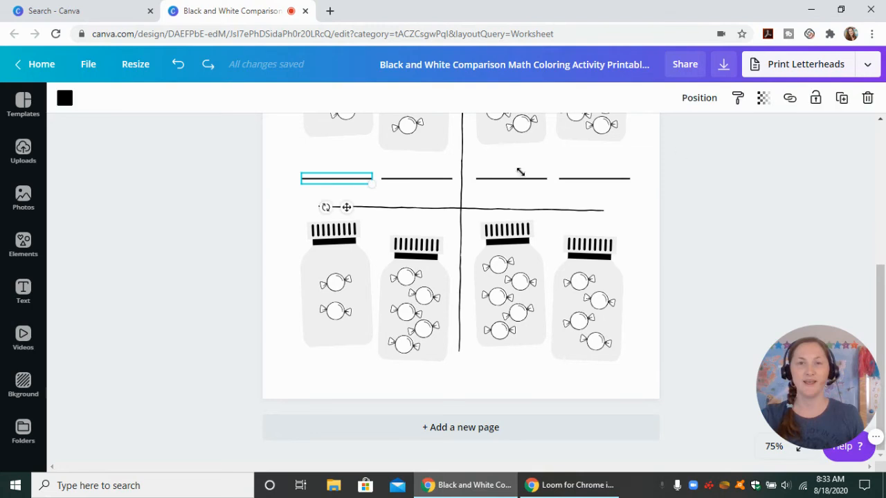
pyautogui.click(843, 98)
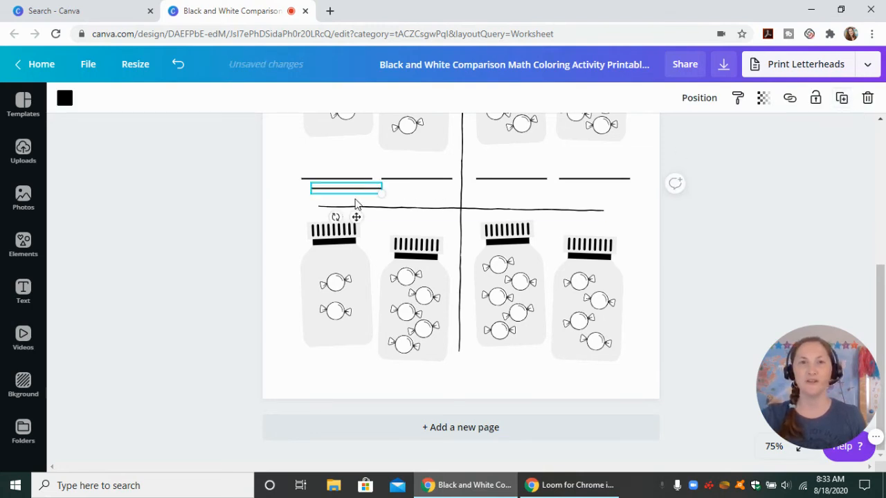
pyautogui.moveTo(343, 356); pyautogui.dragTo(343, 399)
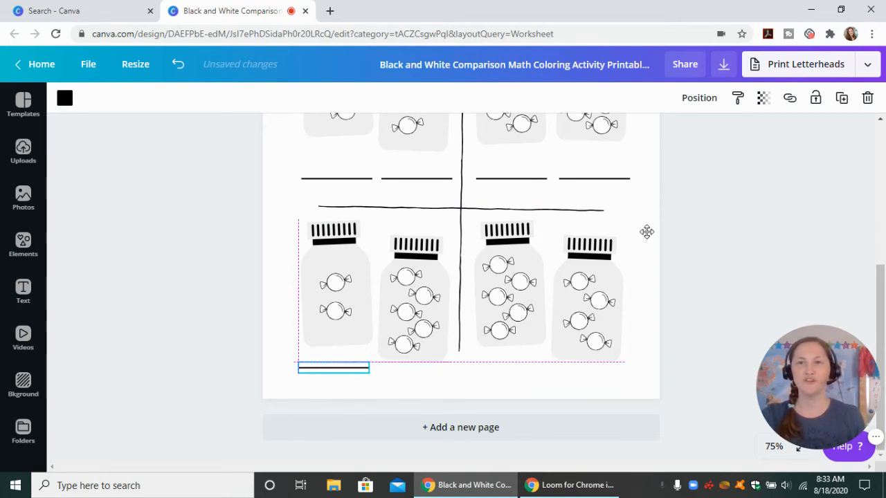
# Place duplicate answer lines beneath the other three bottom-row jars, level with the line under the first jar
pyautogui.click(842, 99)
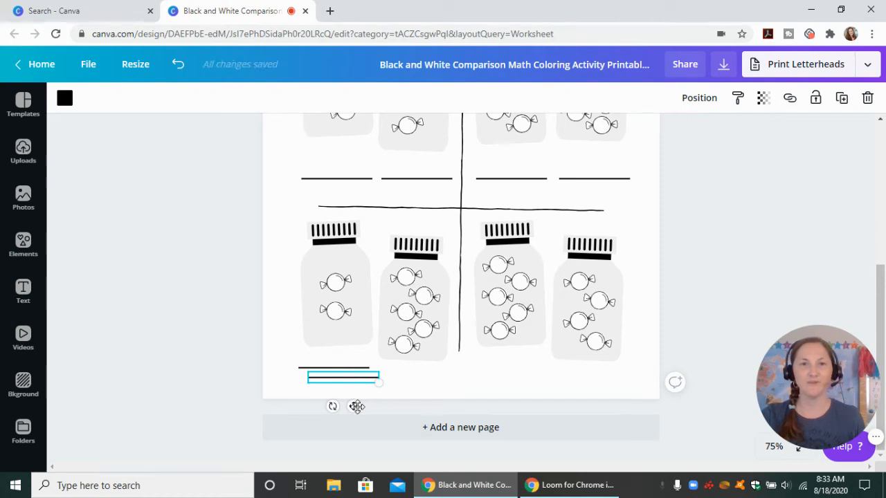
pyautogui.moveTo(356, 406); pyautogui.dragTo(519, 399)
pyautogui.click(841, 98)
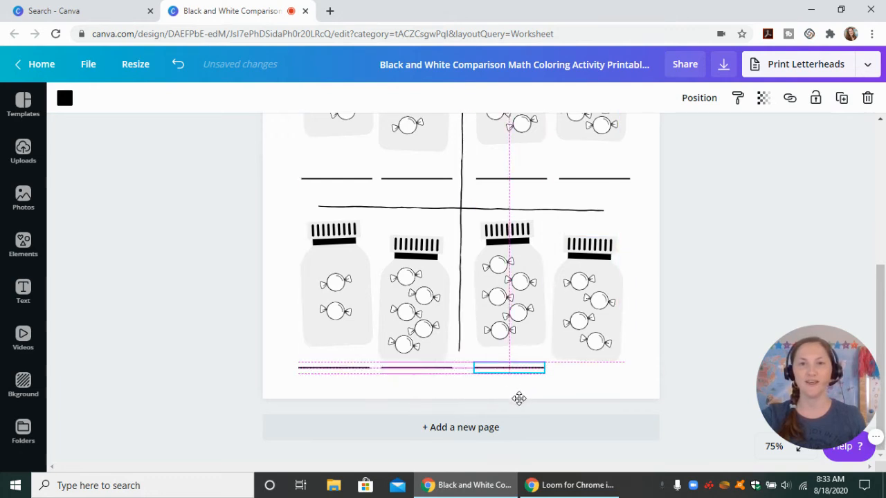
pyautogui.click(842, 99)
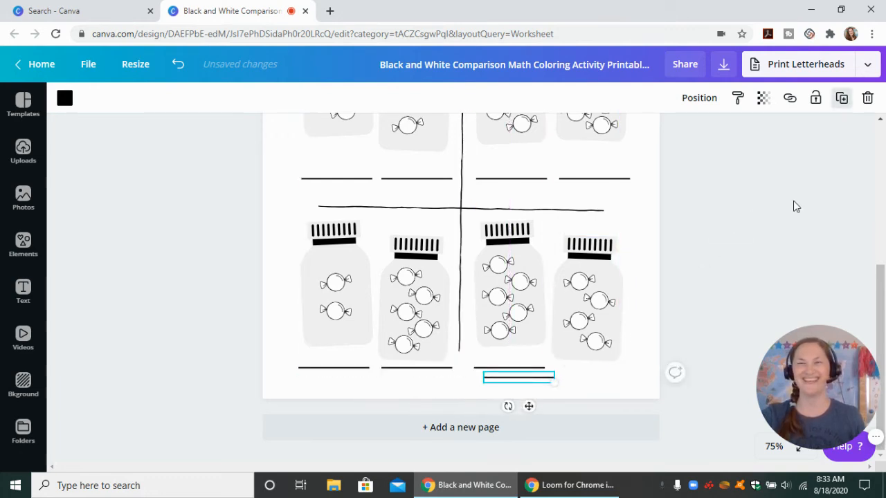
pyautogui.moveTo(529, 405); pyautogui.dragTo(607, 397)
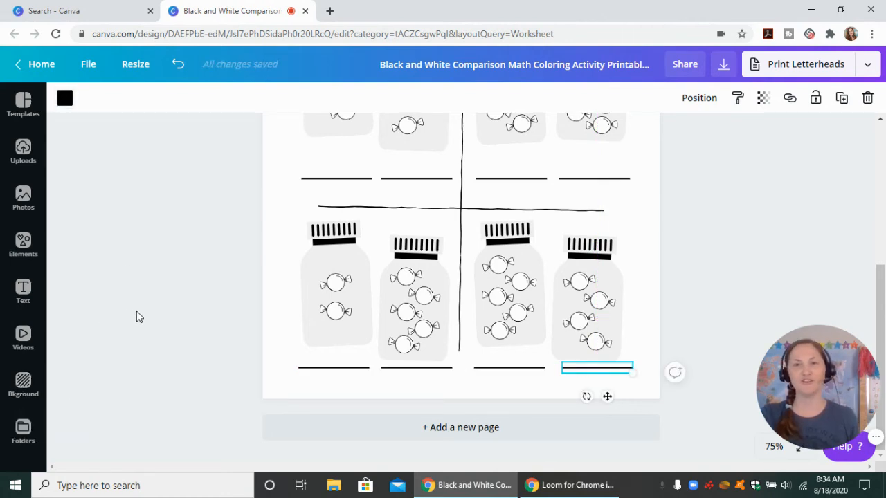
pyautogui.click(724, 378)
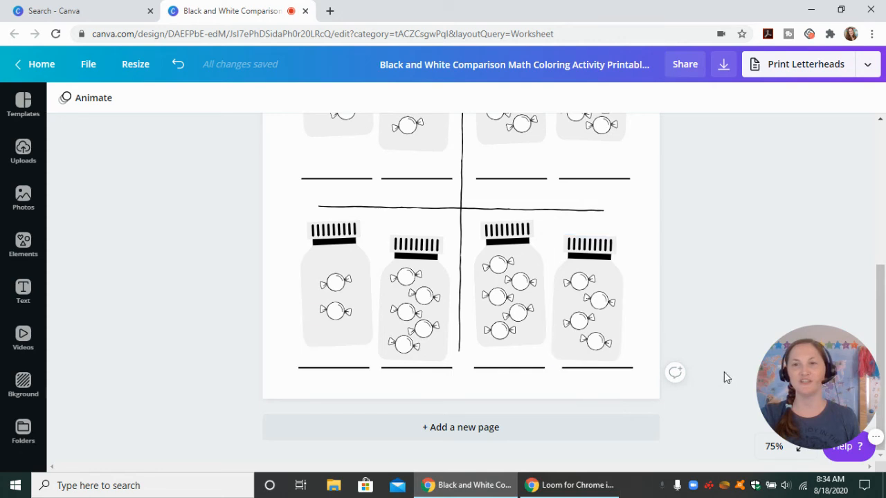
# View the whole worksheet at 50% and look at the file type offered for downloading it
pyautogui.click(773, 447)
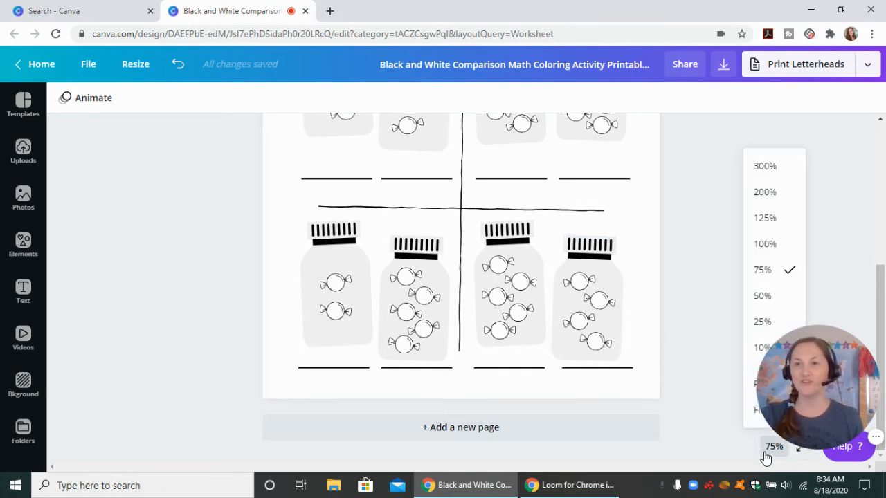
pyautogui.click(760, 298)
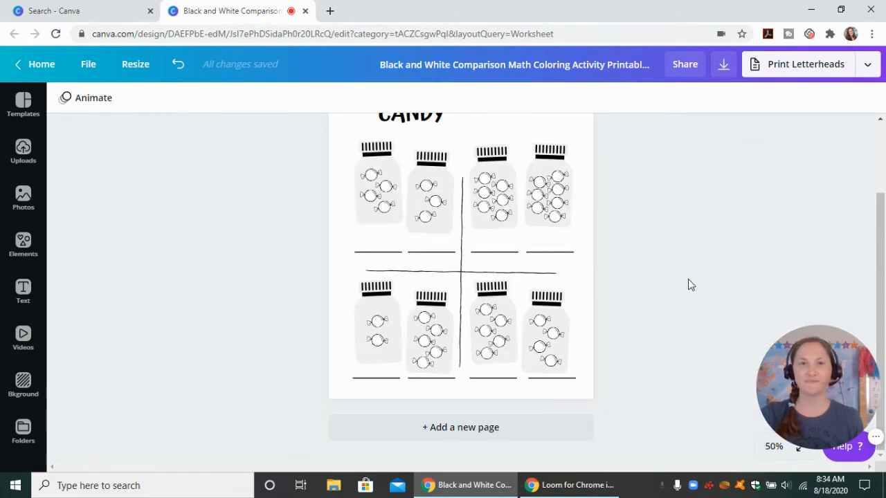
pyautogui.scroll(1, 689, 279)
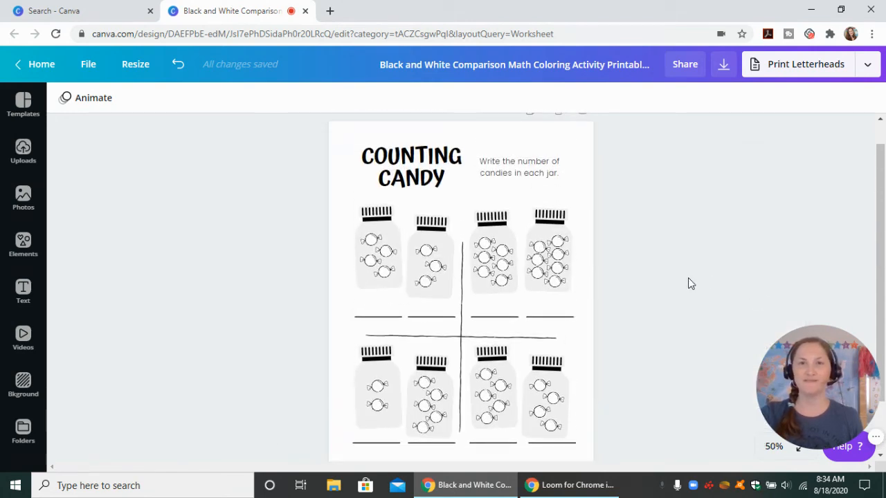
pyautogui.click(868, 66)
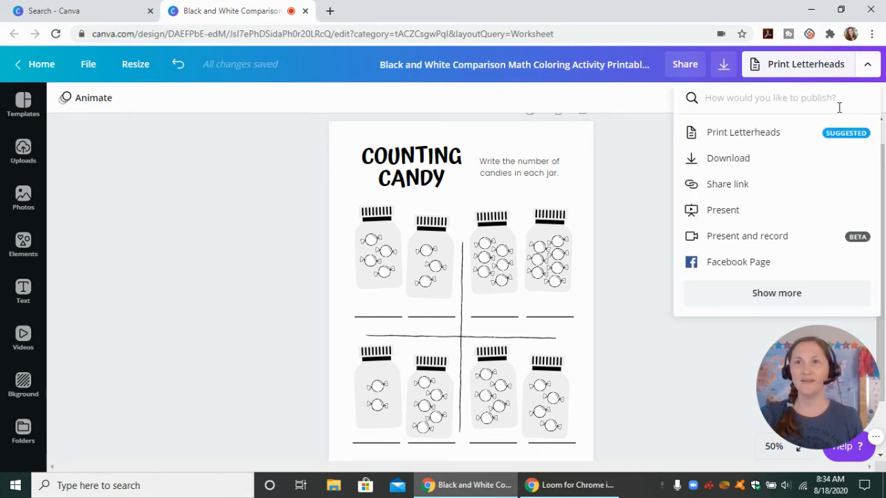
pyautogui.click(743, 158)
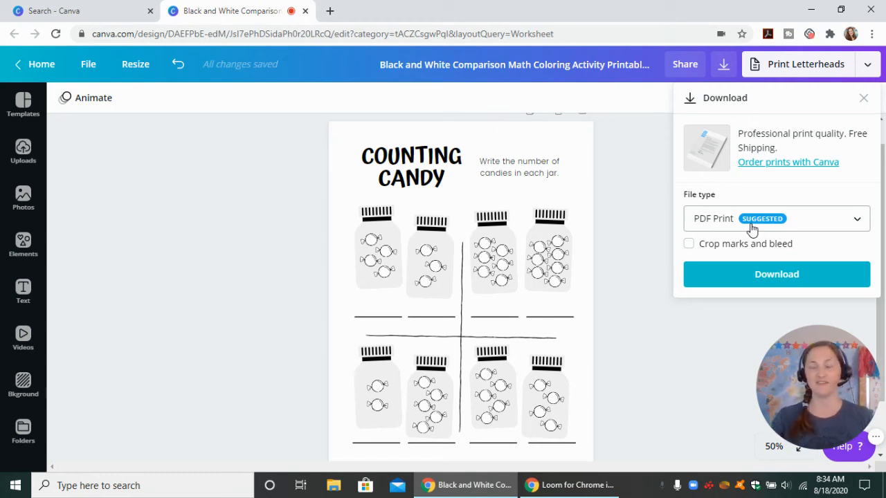
pyautogui.click(659, 280)
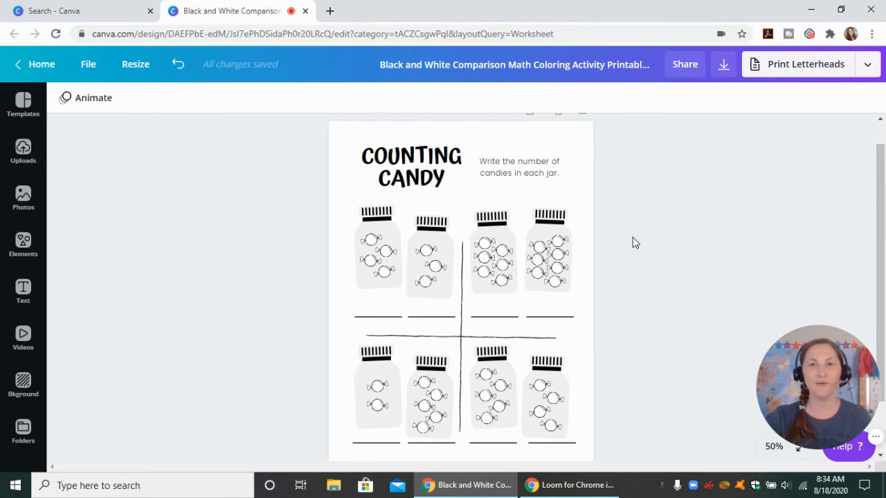
# Duplicate the finished Counting Candy page to make a second worksheet page in the same design
pyautogui.scroll(1, 632, 241)
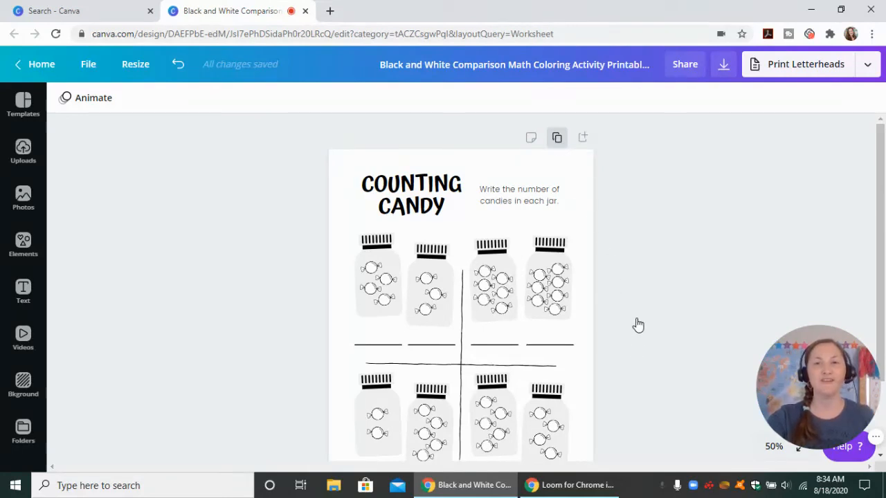
pyautogui.click(612, 307)
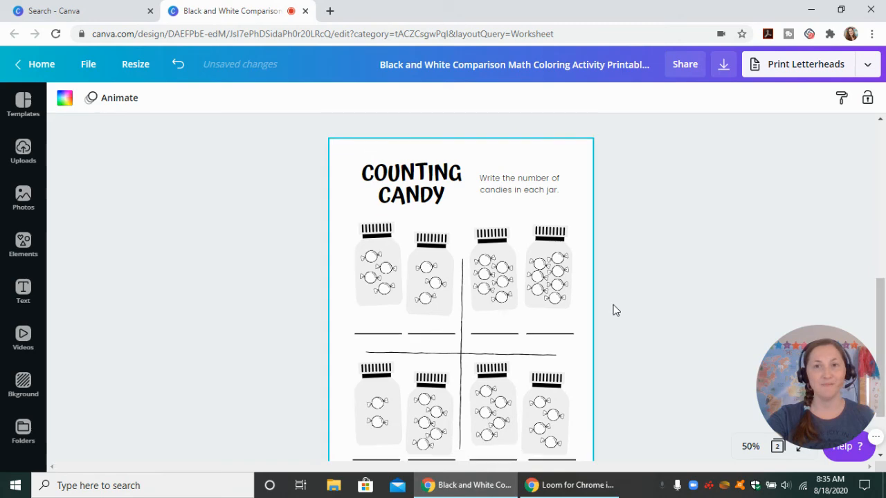
# Compare the original worksheet page with its copy, examining the jars, candies and answer lines on both
pyautogui.scroll(-1, 616, 310)
pyautogui.scroll(3, 623, 320)
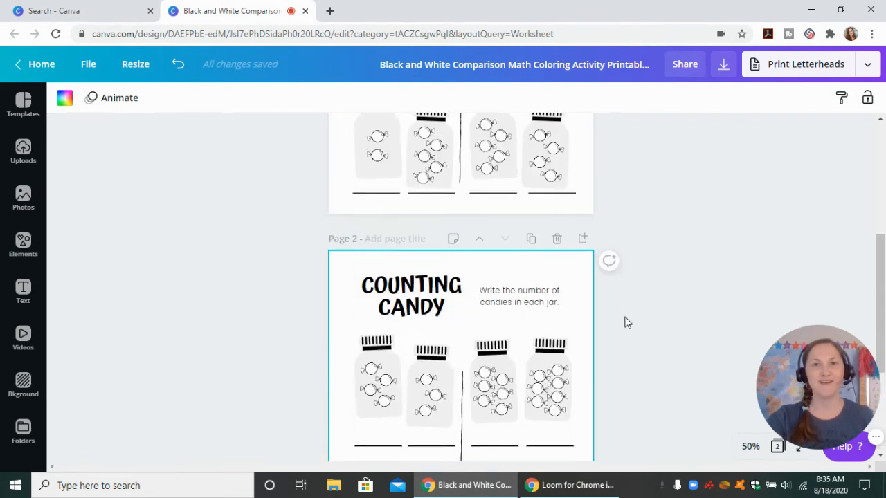
pyautogui.scroll(3, 625, 322)
pyautogui.scroll(-1, 625, 322)
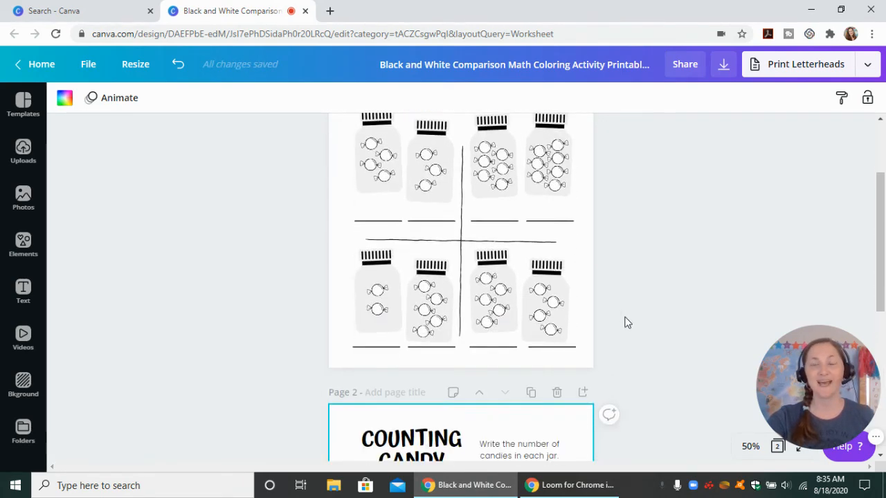
pyautogui.scroll(-3, 625, 323)
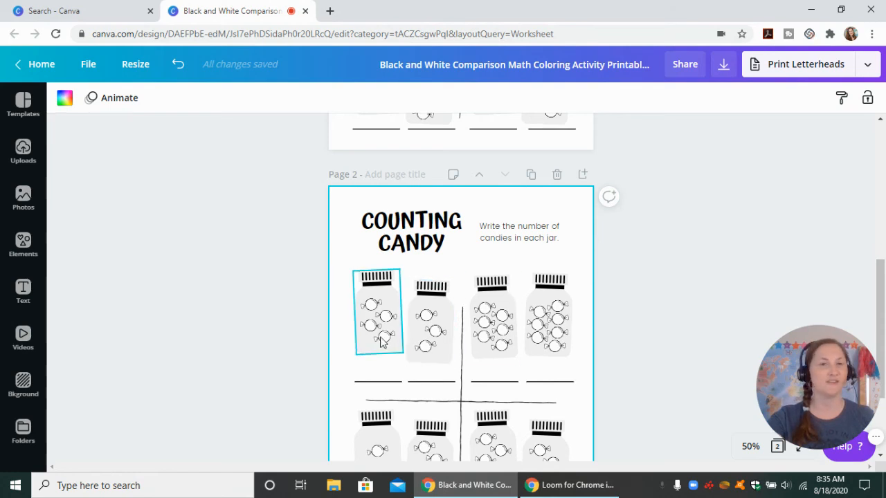
pyautogui.scroll(-2, 644, 309)
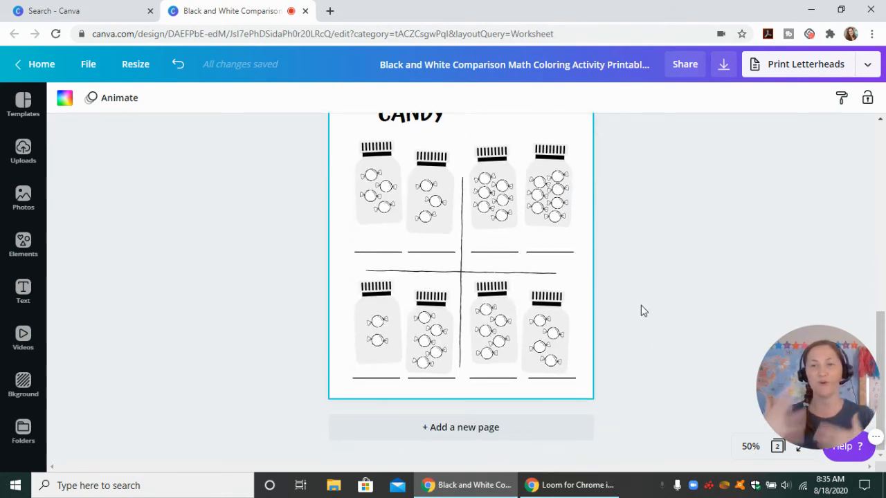
pyautogui.scroll(1, 654, 320)
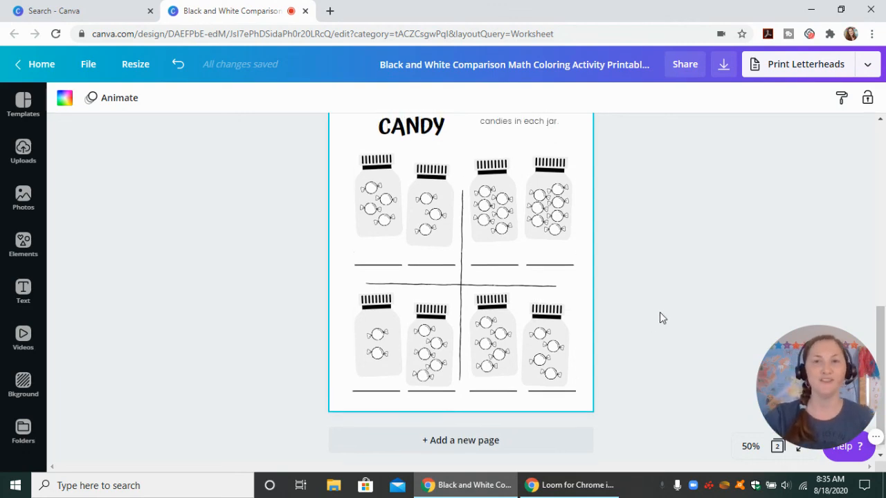
pyautogui.scroll(5, 661, 312)
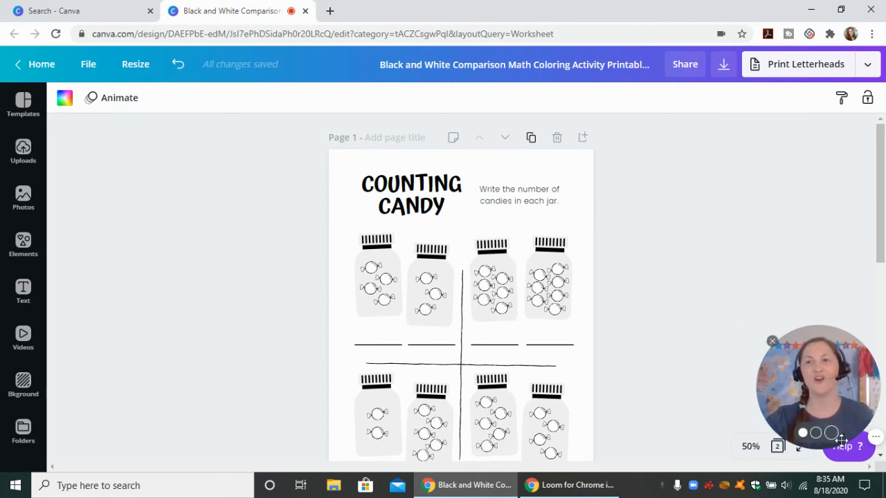
pyautogui.click(832, 432)
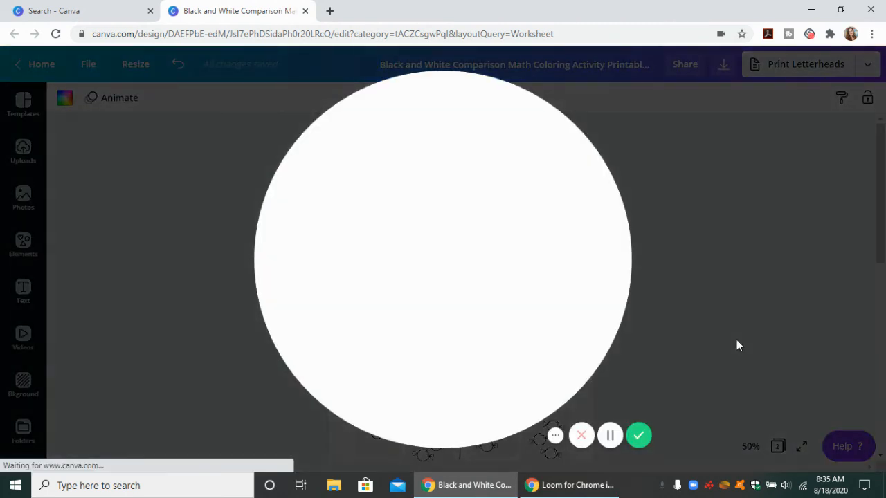